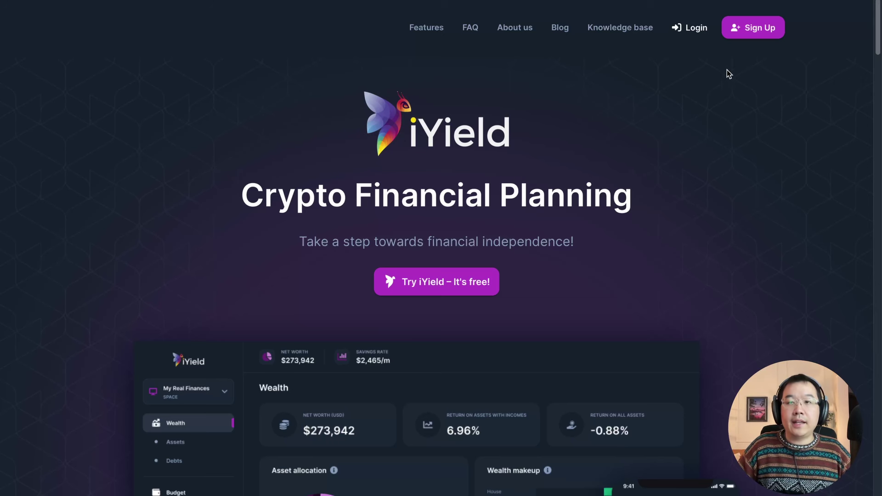
left_click(749, 32)
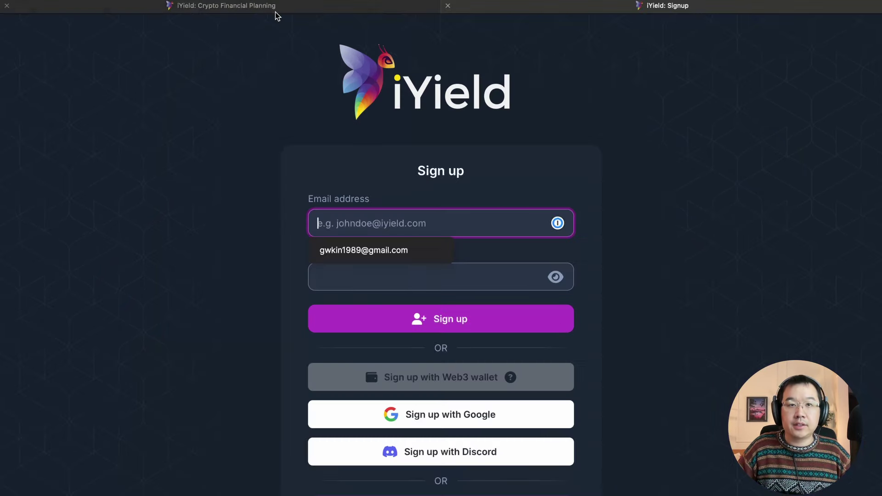
scroll(357, 17, "down", 3)
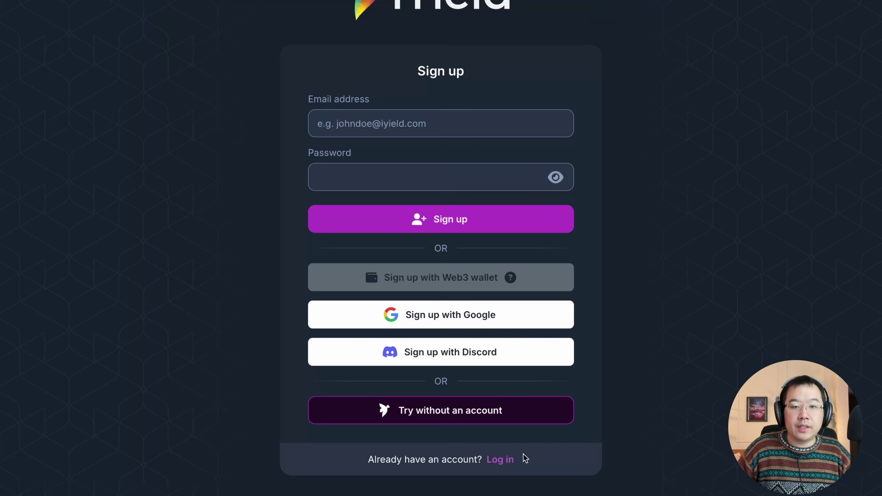
Step: Log in to iYield with the saved 1Password credentials to reach the Dummy data Wealth dashboard
left_click(505, 460)
left_click(401, 244)
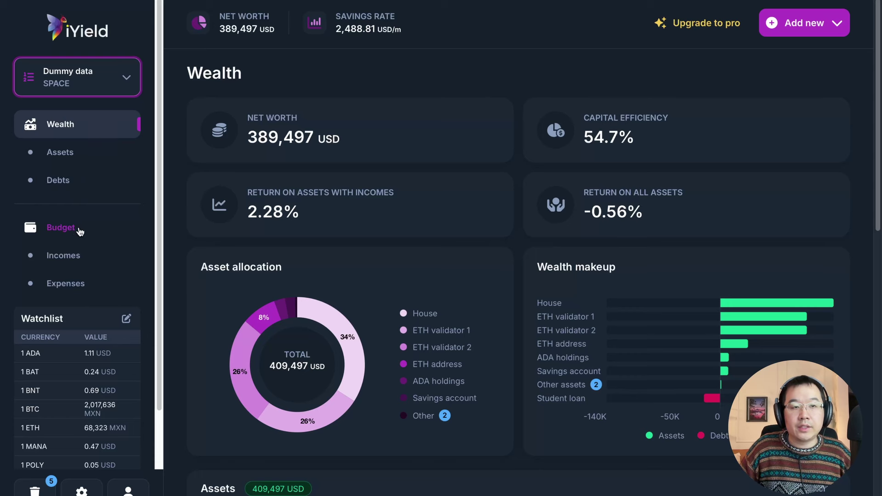
scroll(341, 233, "down", 3)
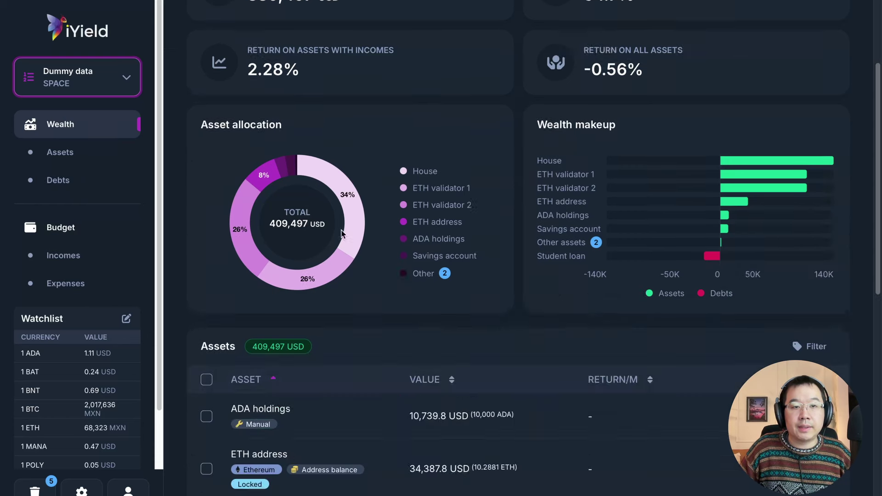
scroll(342, 234, "down", 5)
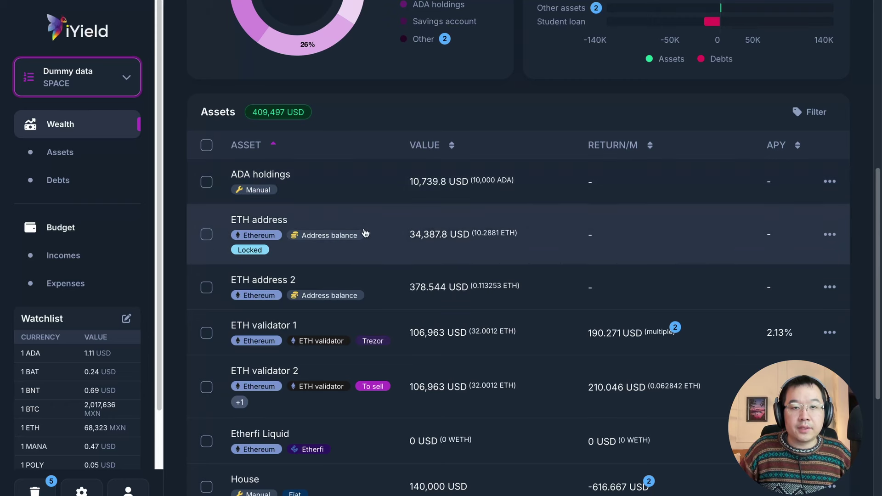
scroll(354, 276, "down", 1)
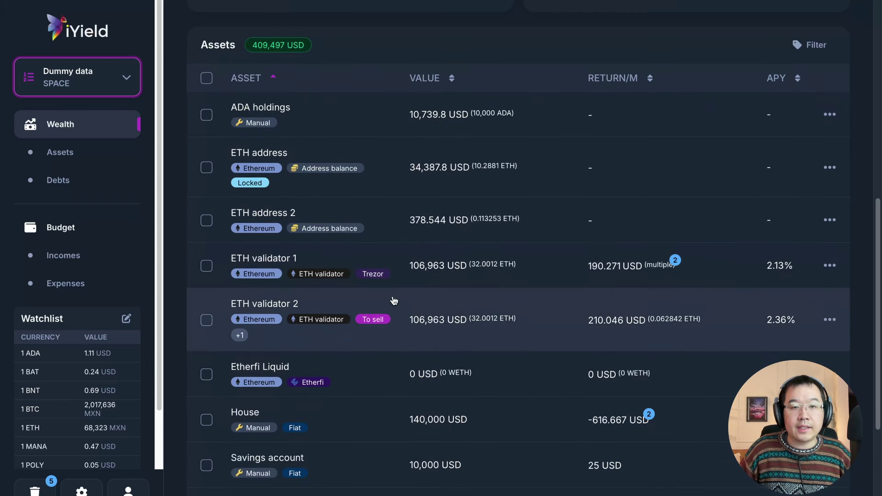
scroll(567, 366, "down", 1)
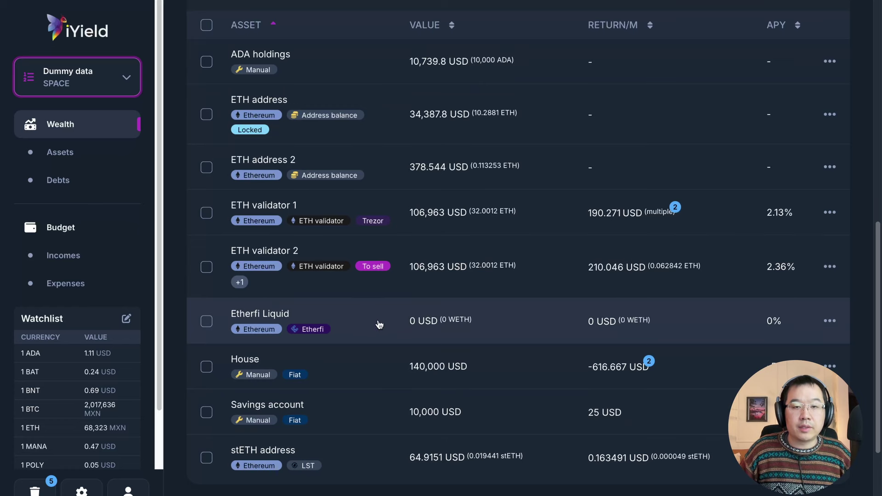
scroll(404, 362, "down", 2)
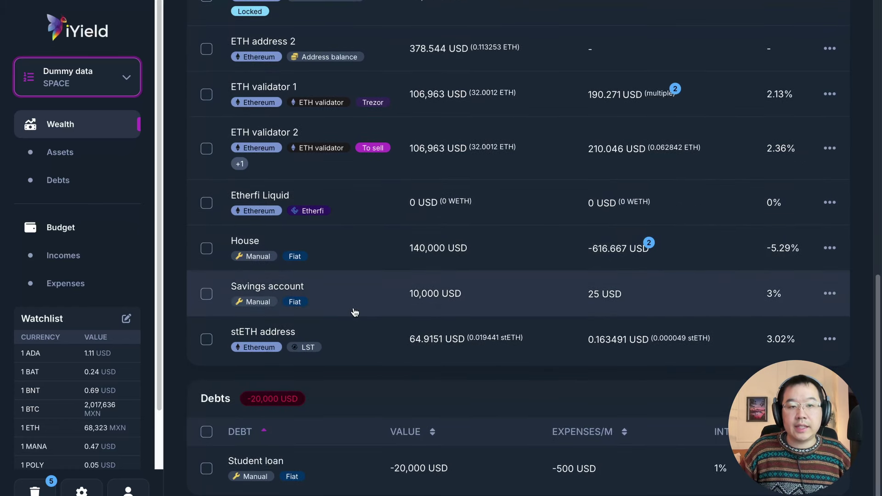
scroll(413, 262, "down", 1)
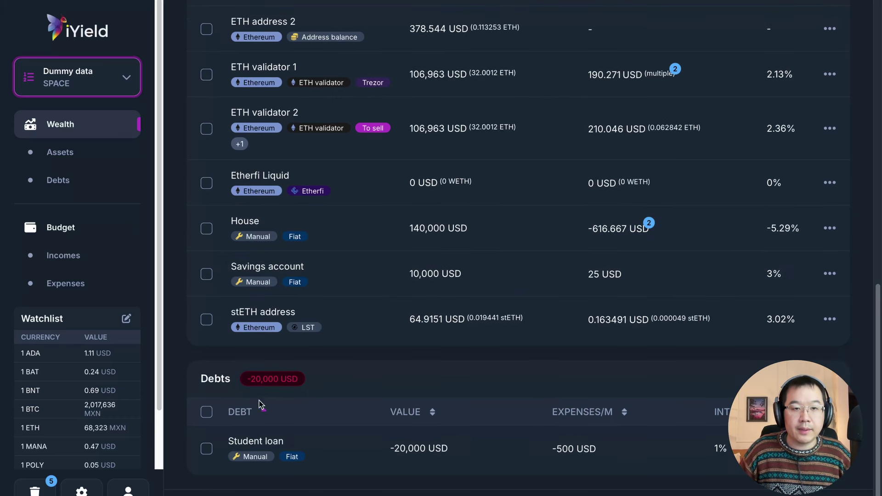
left_click(260, 405)
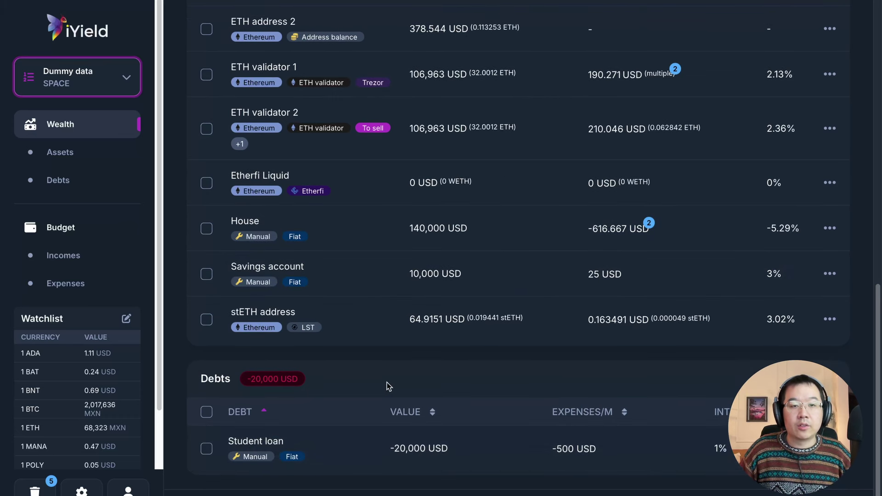
scroll(541, 425, "up", 3)
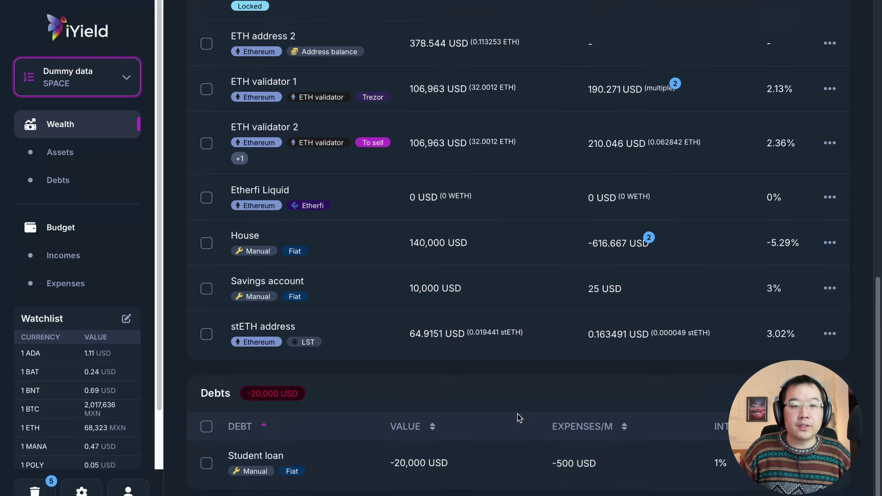
scroll(260, 340, "up", 5)
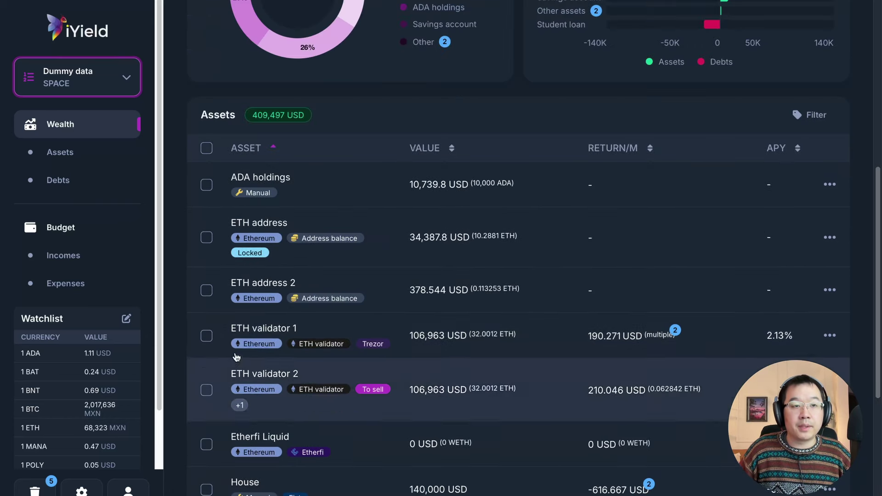
Step: View the Budget page's projected savings chart and browse the Incomes and Expenses tables
left_click(60, 227)
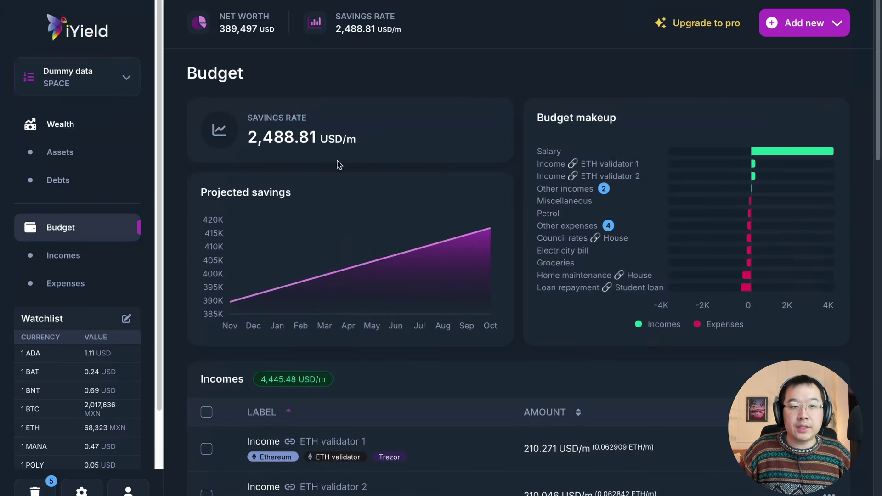
mouse_move(288, 145)
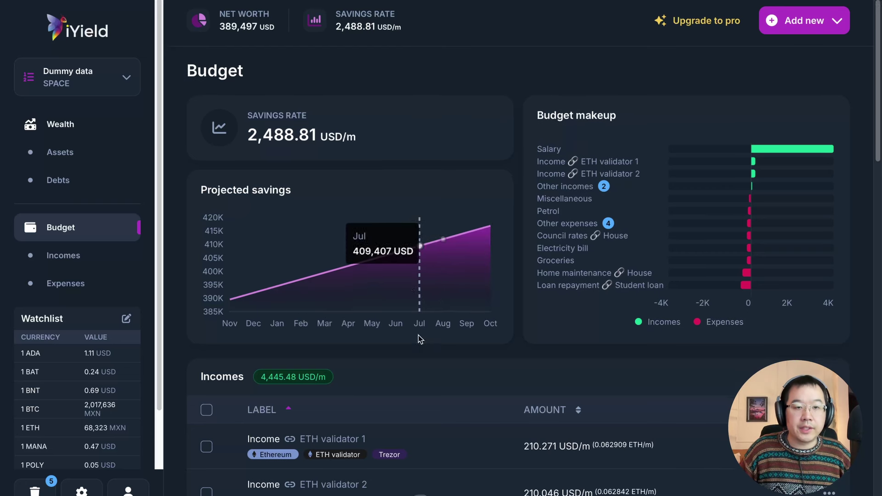
scroll(425, 385, "down", 1)
scroll(425, 384, "down", 4)
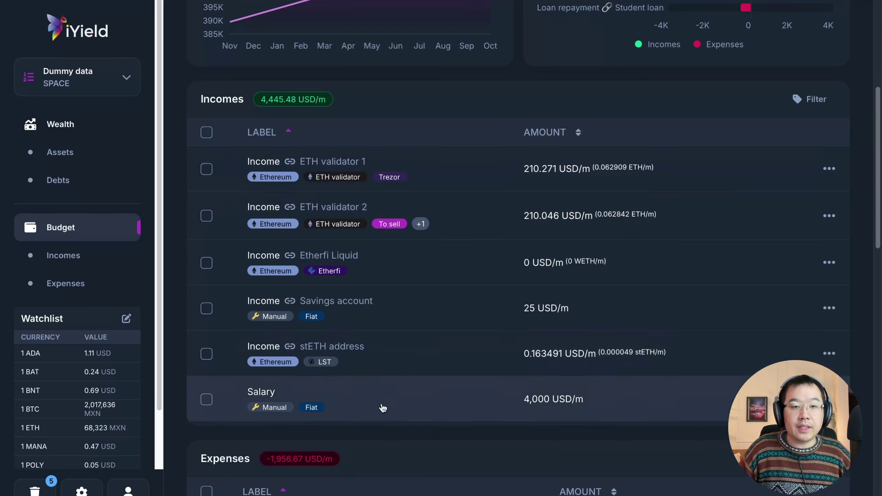
scroll(383, 409, "down", 2)
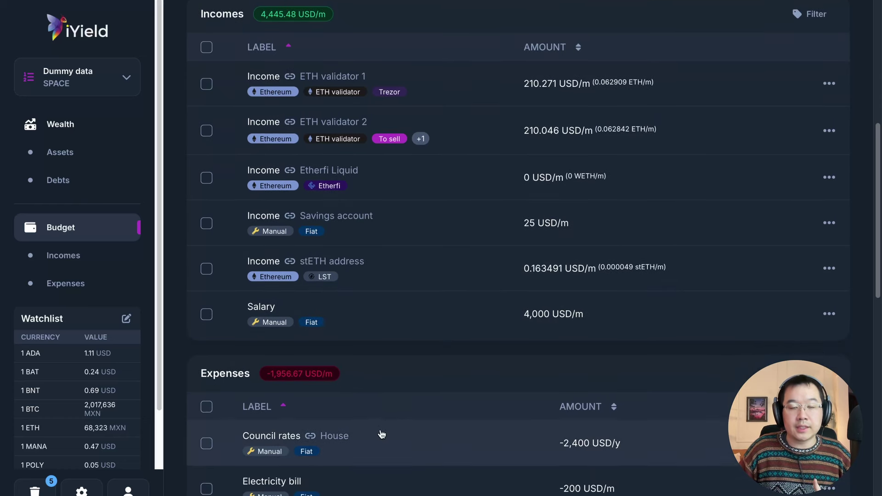
scroll(381, 434, "down", 5)
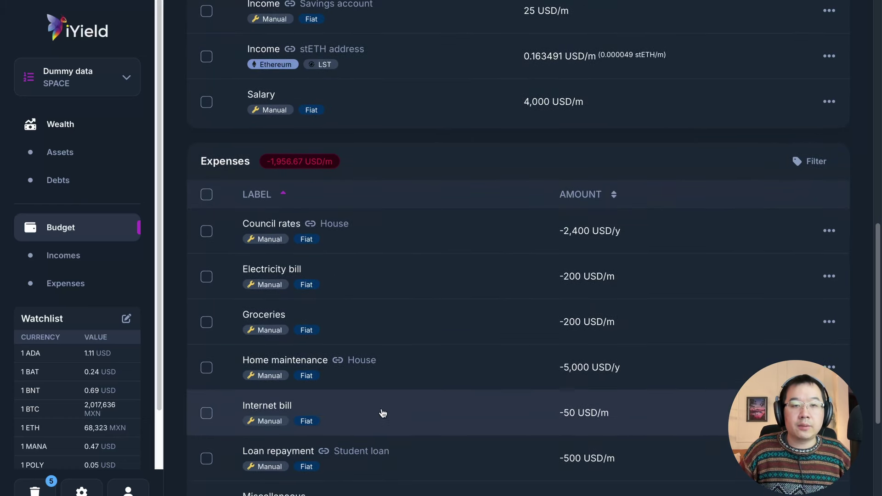
scroll(451, 368, "down", 2)
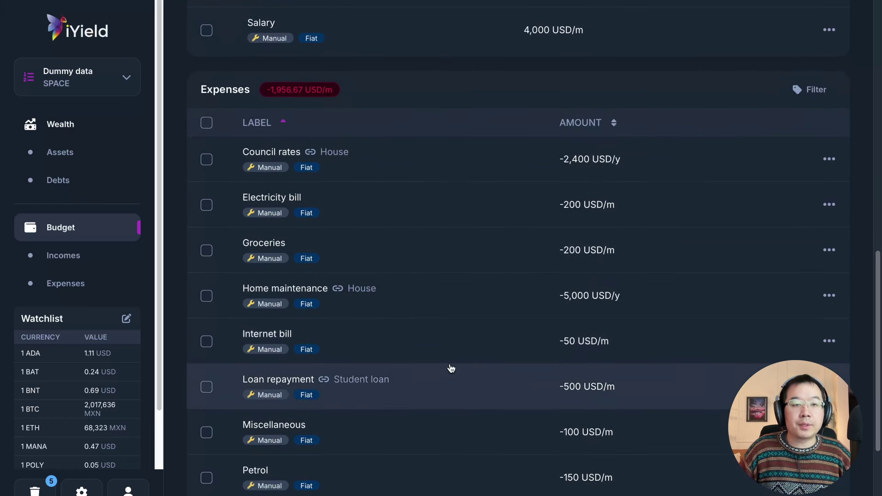
scroll(451, 368, "down", 4)
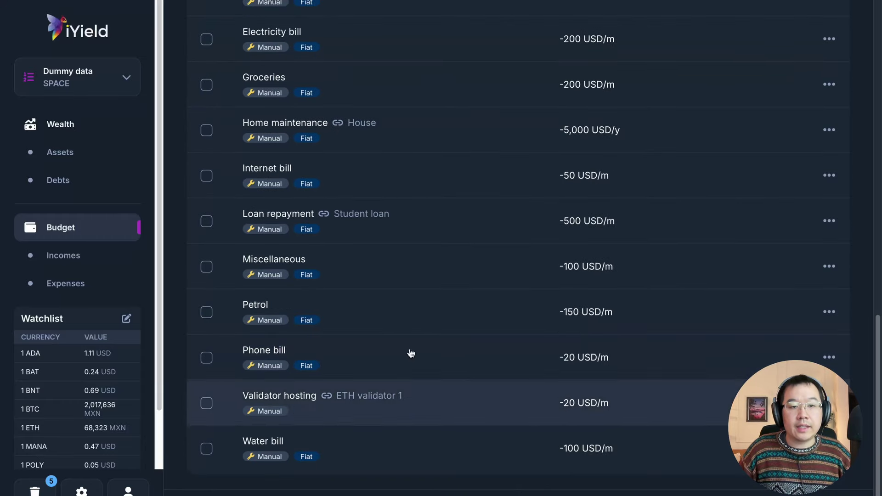
scroll(449, 418, "up", 4)
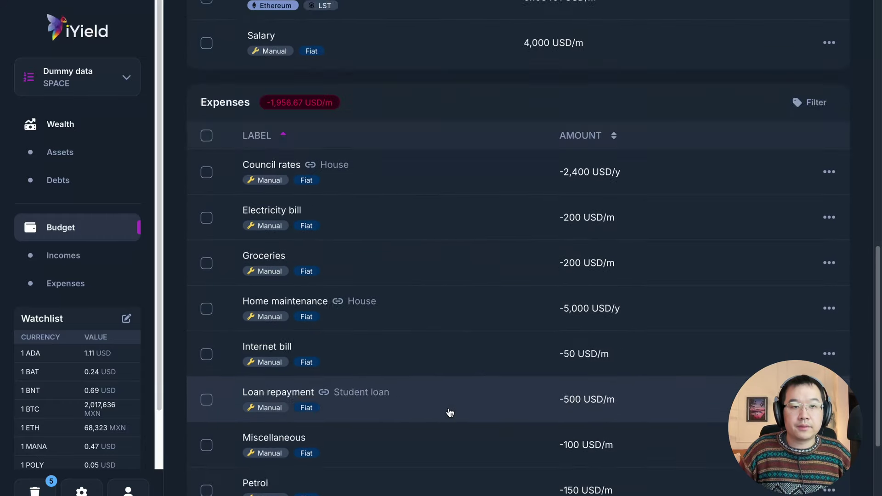
scroll(451, 412, "up", 12)
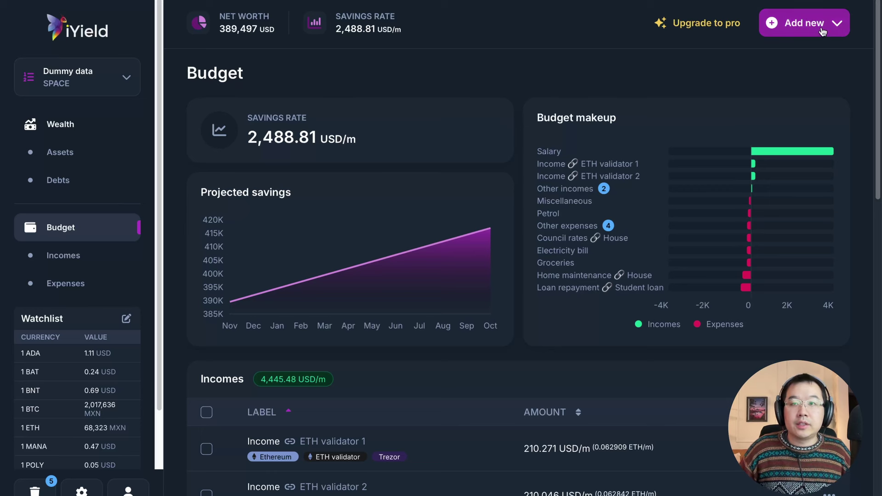
Step: Look up assets at a pasted crypto wallet address, excluding its ETH and MATIC entries
left_click(823, 31)
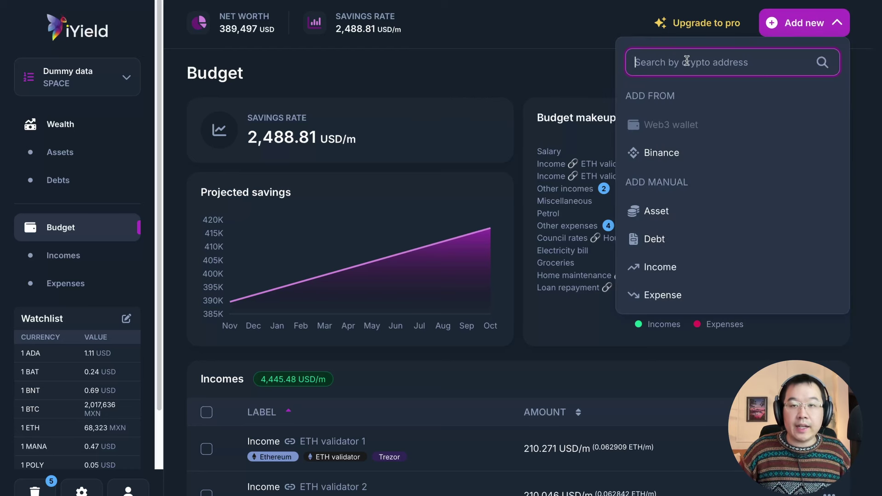
type("Ec26a6E2320AF883824A9230C7542")
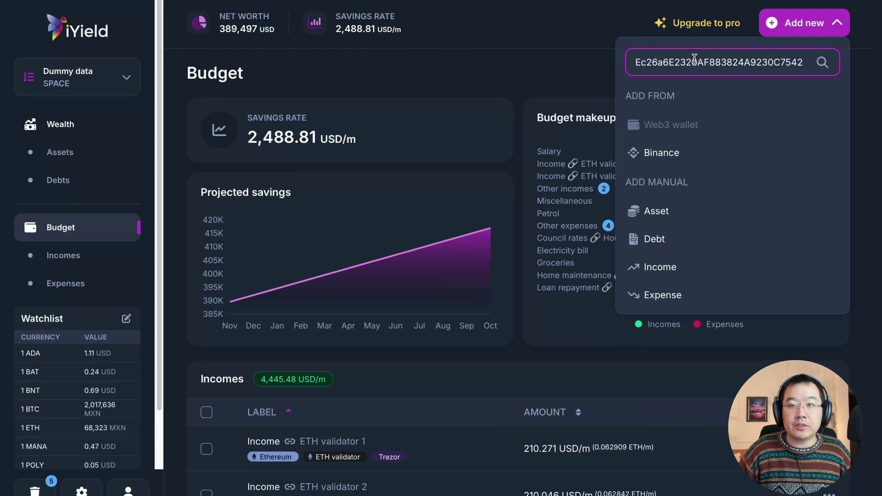
key("Return")
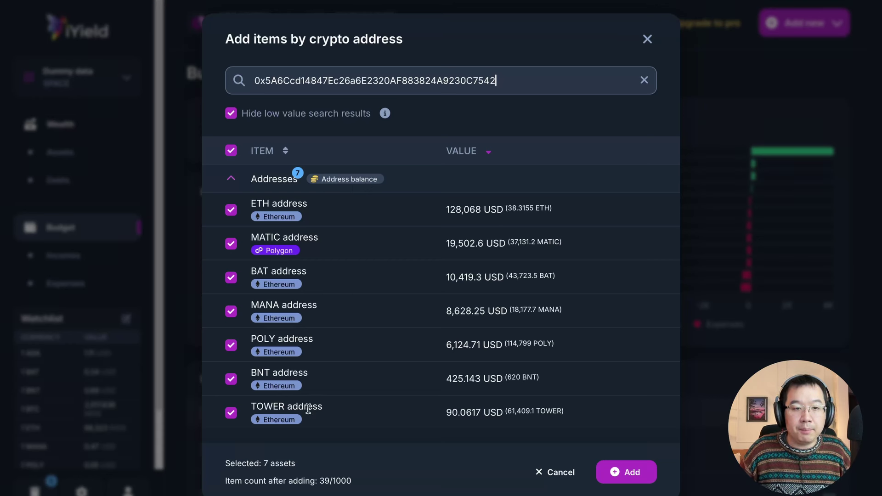
left_click(231, 210)
left_click(231, 244)
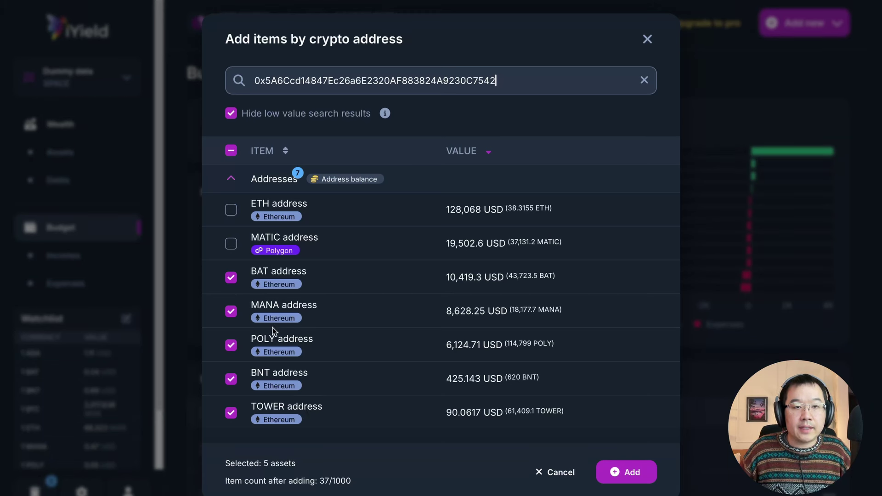
Step: Import the five selected address assets and return to the top of the Wealth overview
left_click(613, 463)
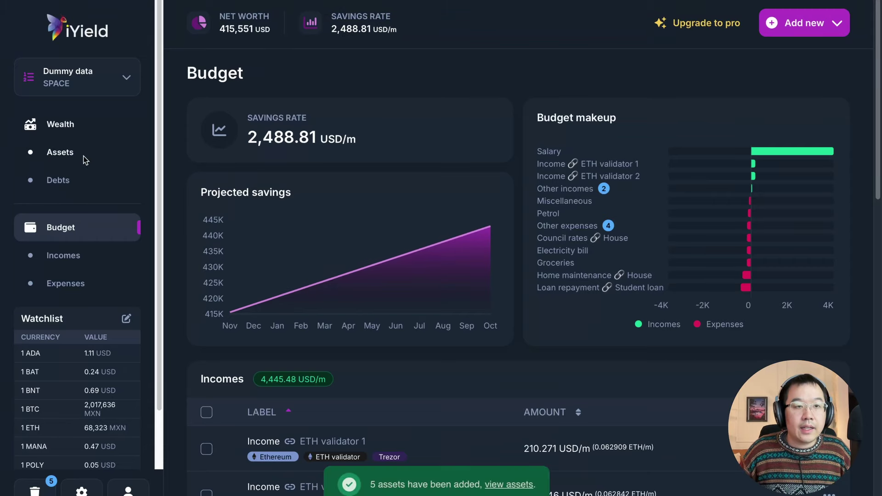
left_click(69, 156)
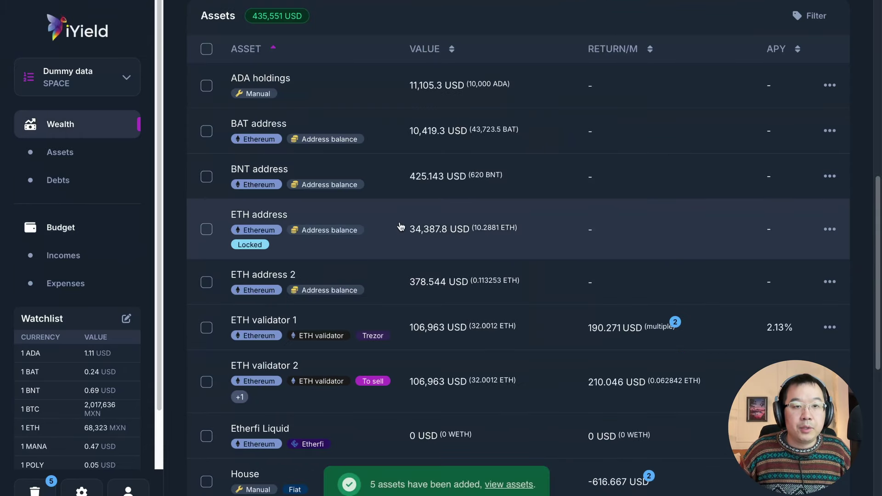
scroll(349, 189, "up", 1)
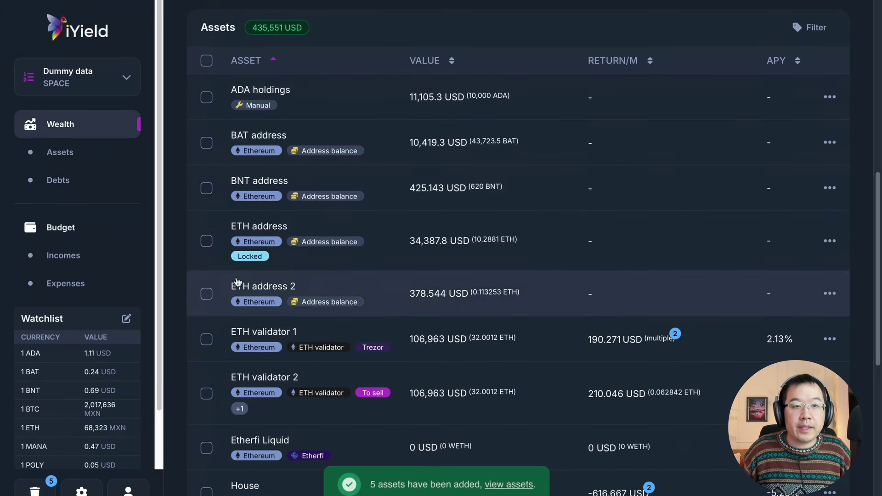
mouse_move(428, 148)
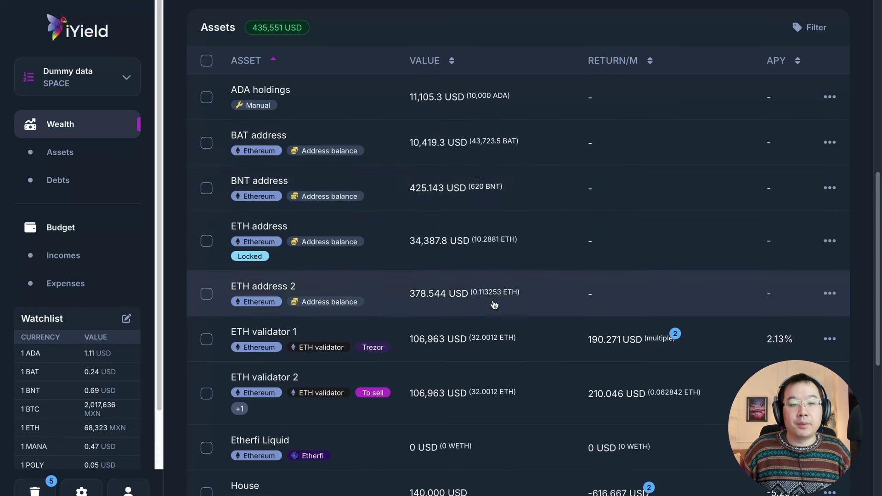
scroll(499, 299, "up", 5)
scroll(503, 296, "up", 3)
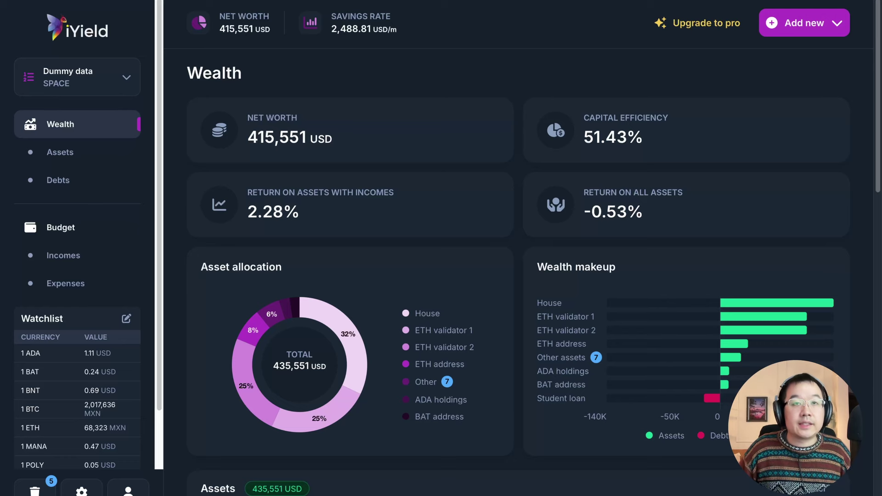
left_click(804, 23)
key("ctrl+v")
key("Return")
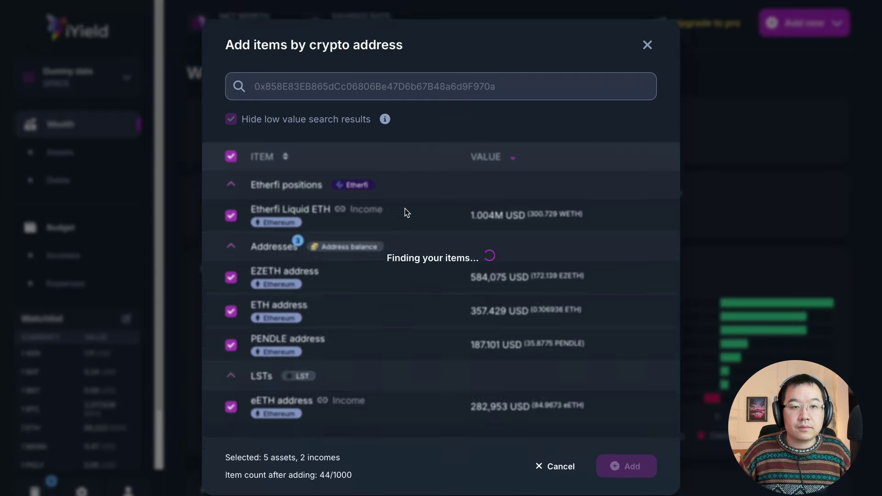
scroll(383, 236, "down", 2)
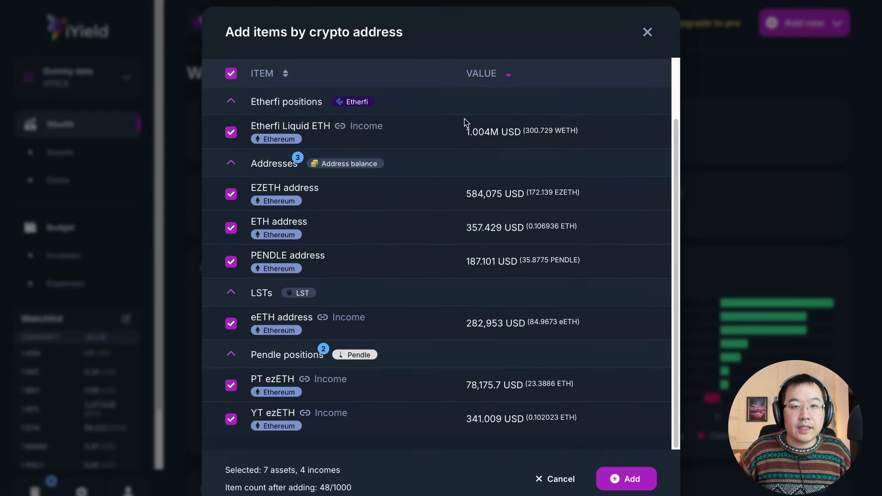
mouse_move(492, 141)
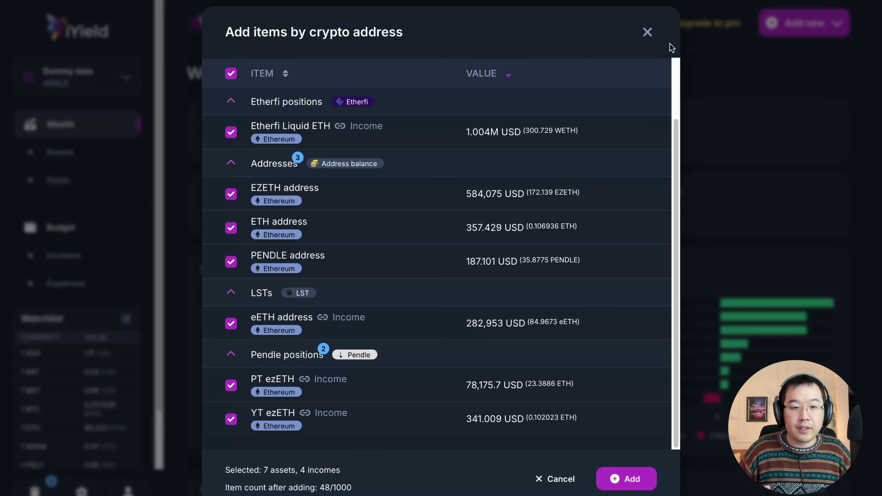
left_click(656, 34)
left_click(821, 35)
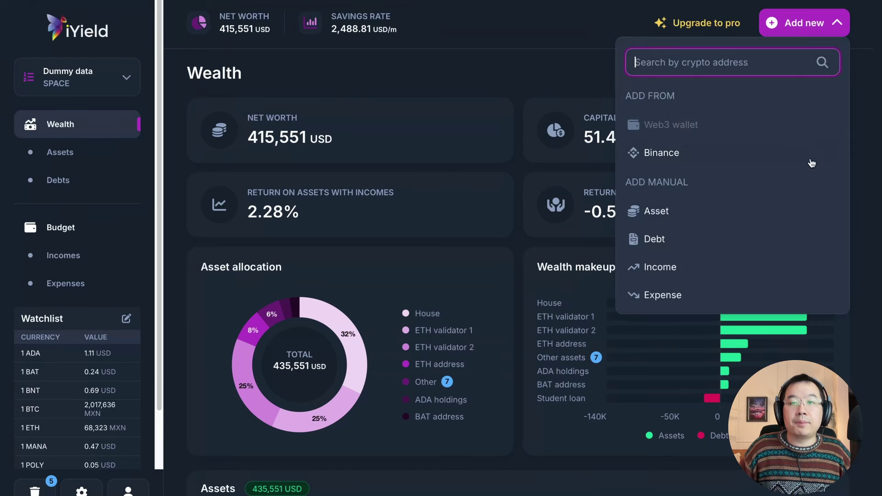
left_click(690, 213)
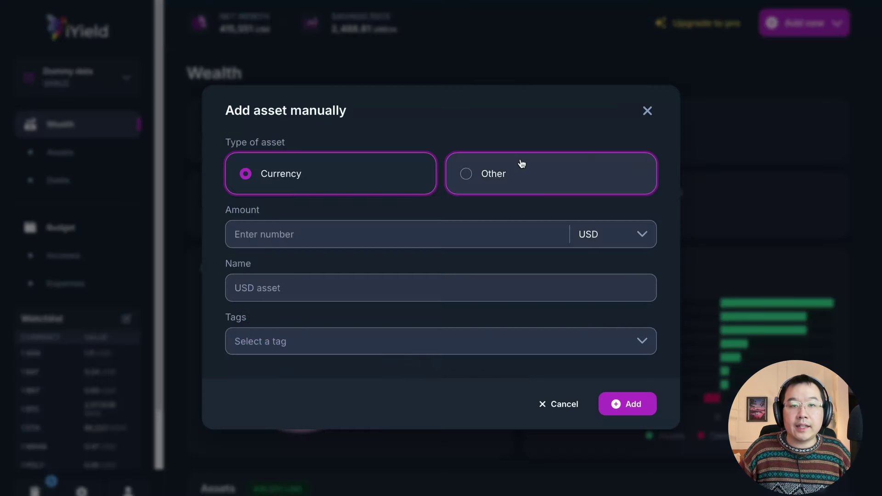
left_click(604, 235)
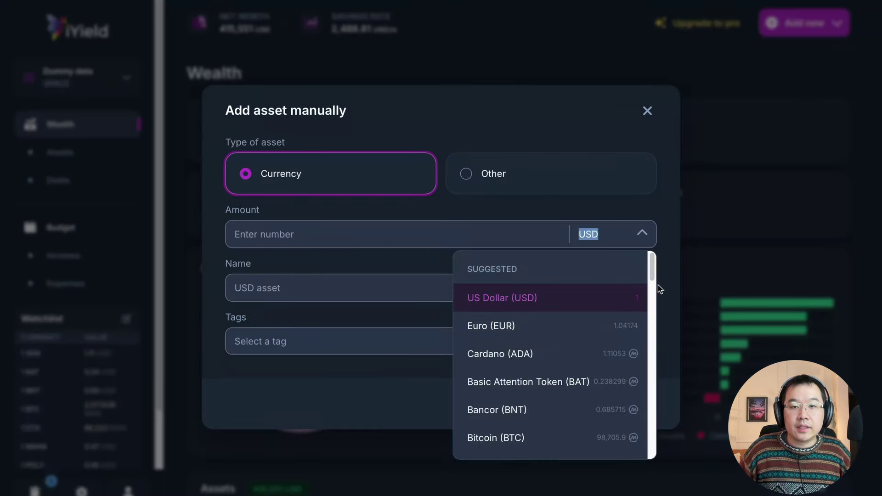
left_click_drag(654, 271, 653, 423)
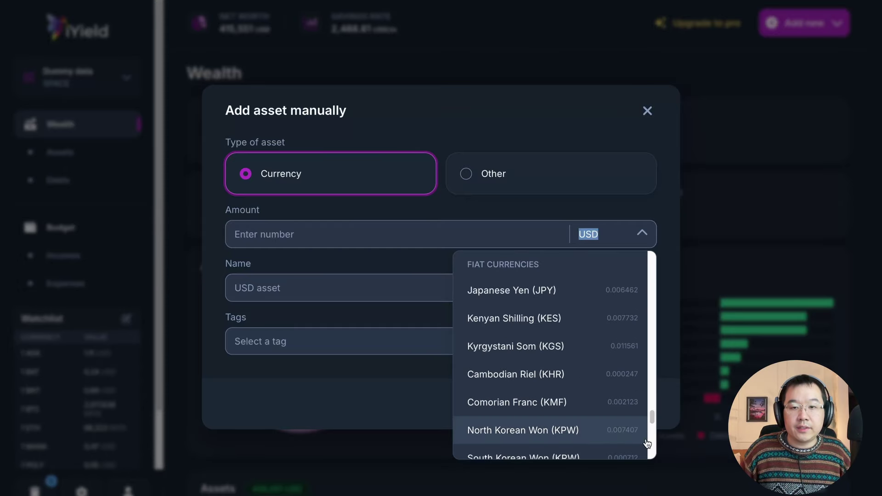
scroll(593, 391, "down", 15)
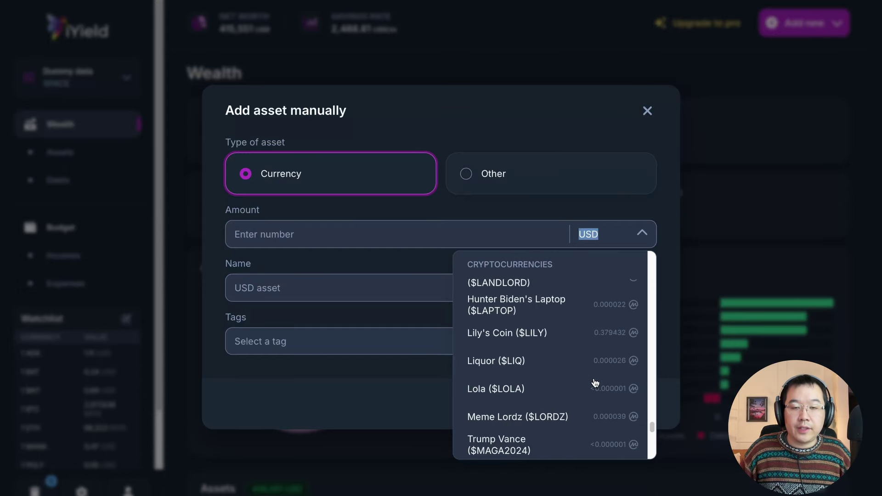
scroll(596, 379, "down", 15)
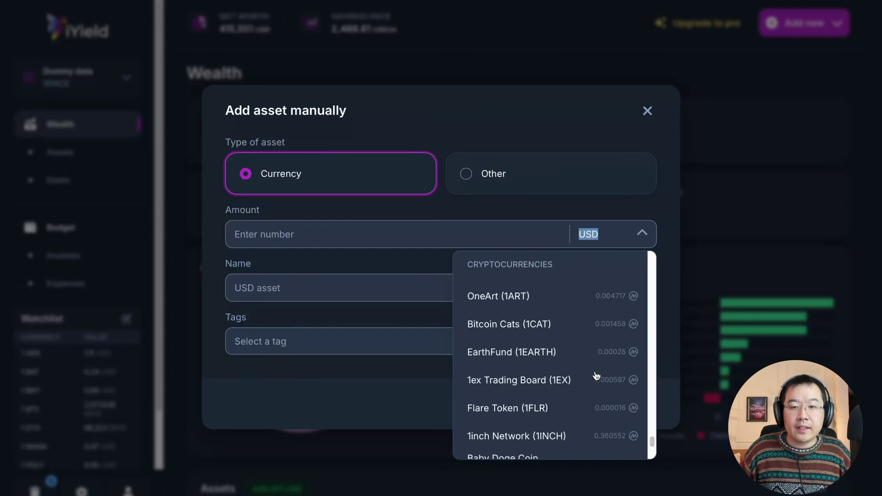
scroll(596, 377, "down", 15)
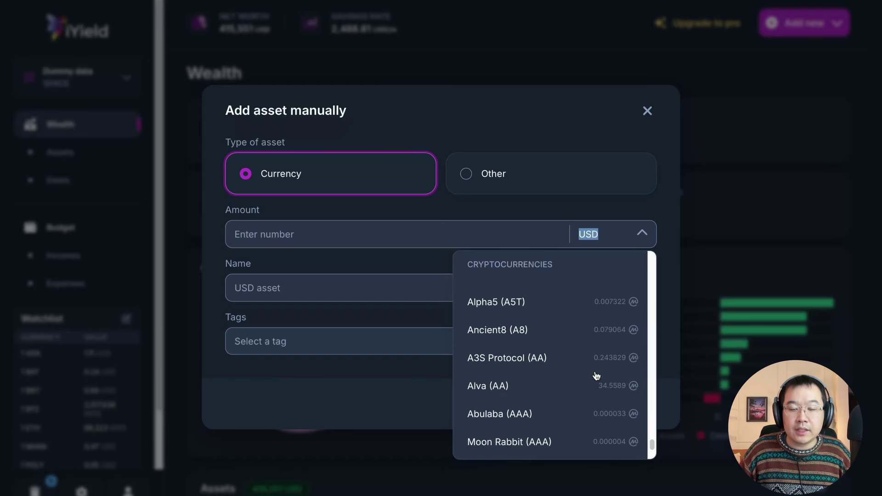
scroll(589, 405, "down", 8)
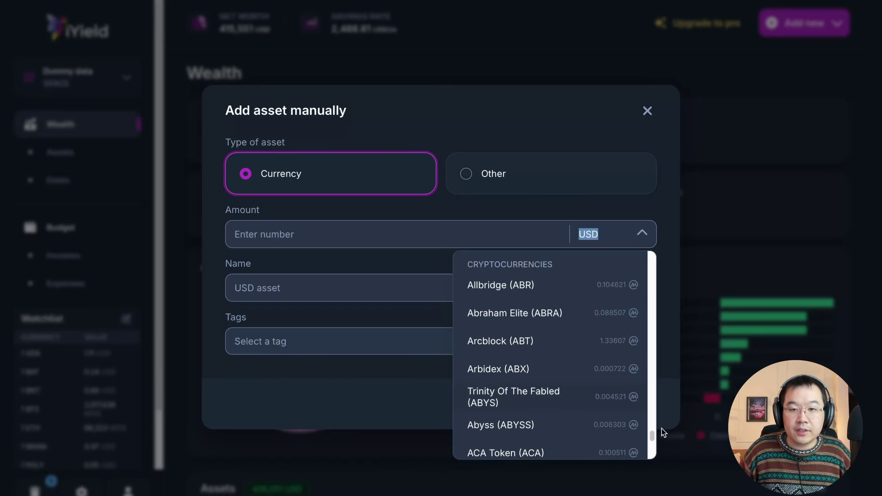
scroll(655, 435, "down", 5)
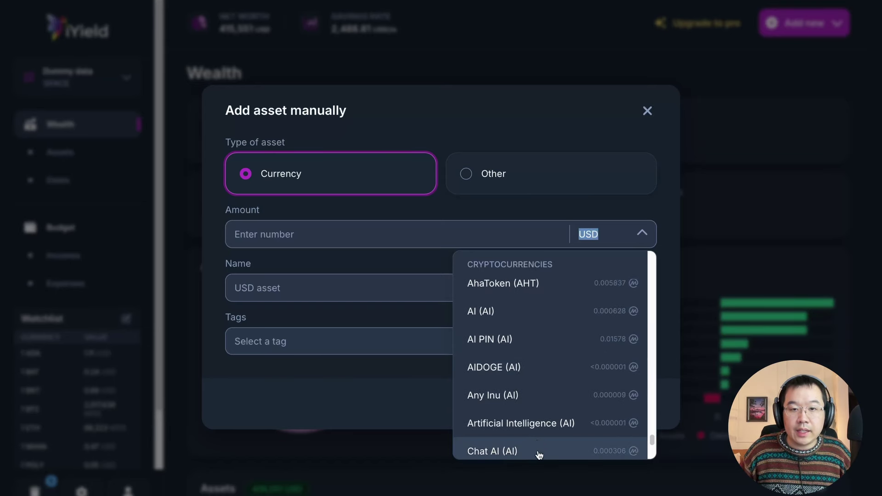
left_click(542, 429)
left_click(310, 247)
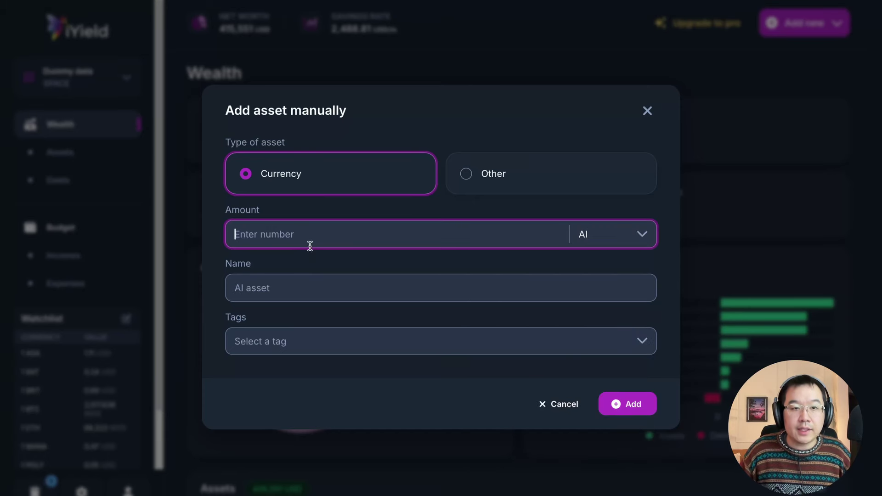
type("100000")
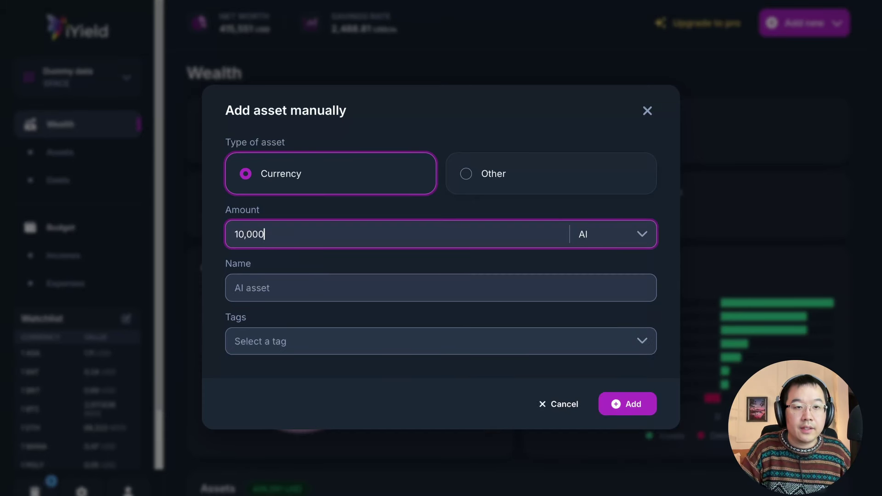
left_click(264, 282)
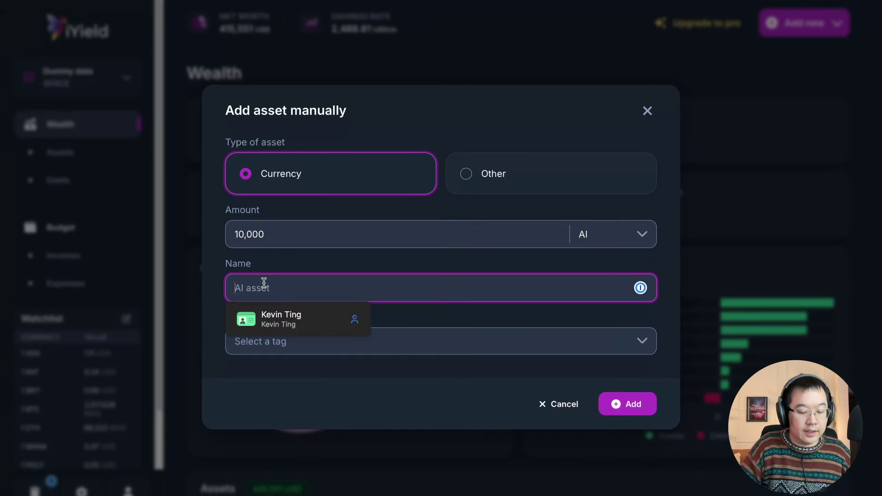
type("AI coins")
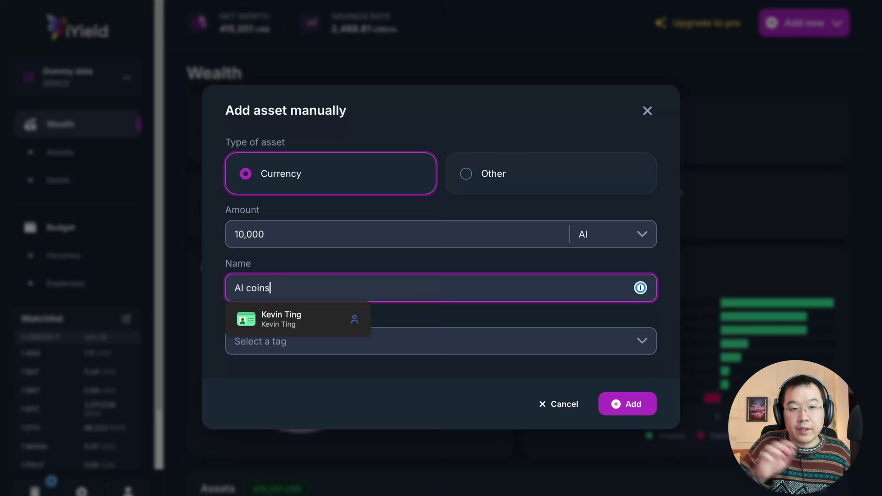
left_click(470, 269)
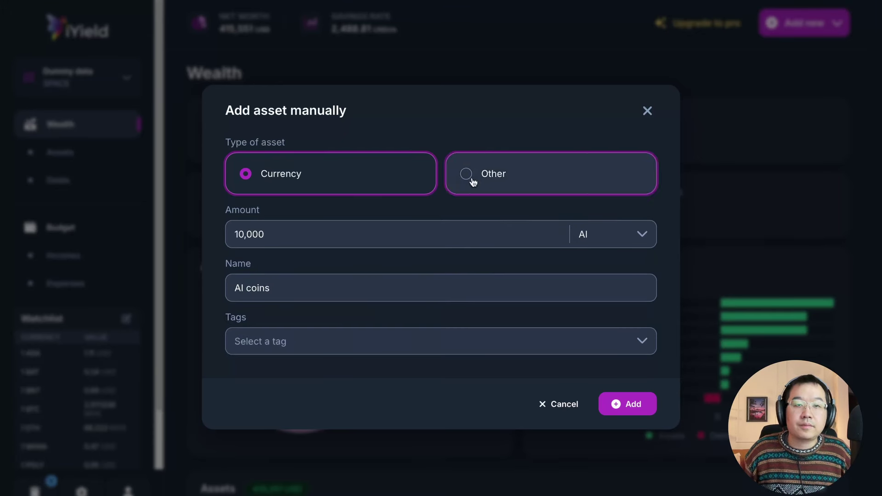
left_click(579, 168)
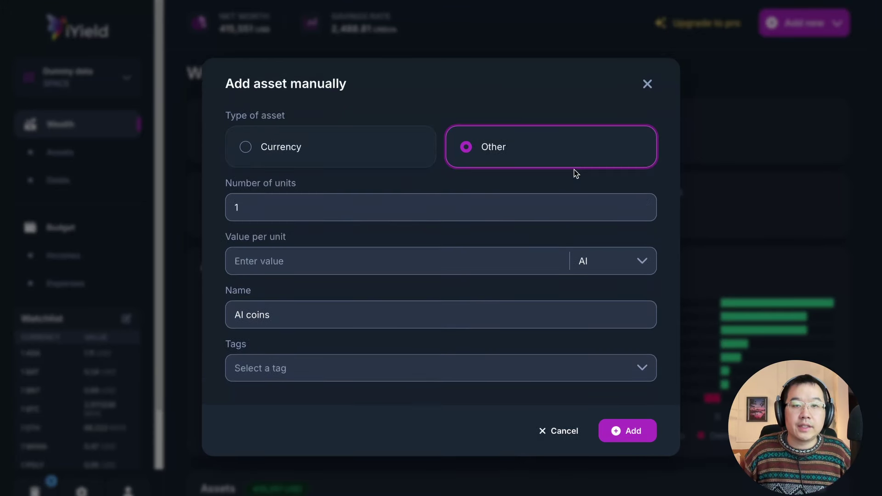
left_click(362, 159)
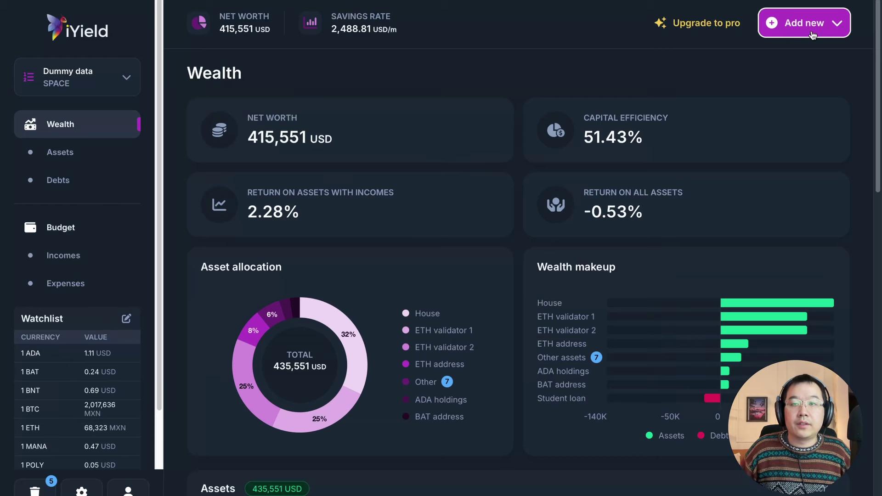
Step: Start a manual USD debt named 'Car payment loa'
left_click(812, 35)
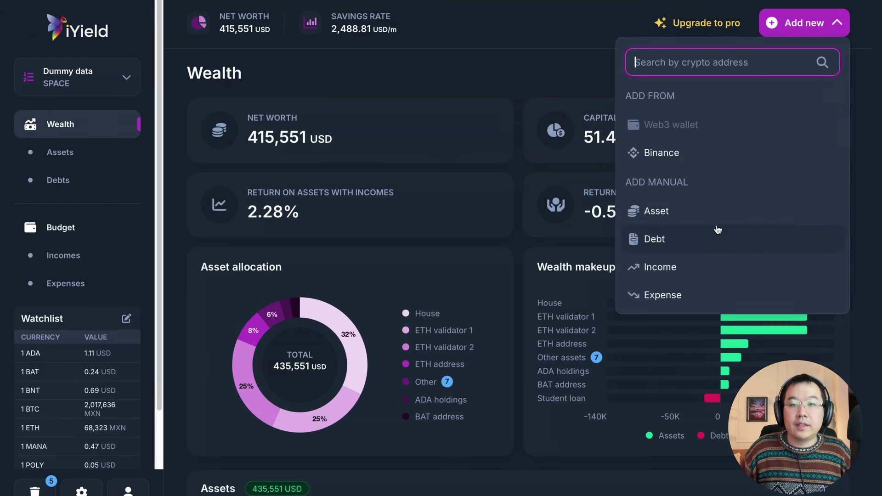
left_click(667, 241)
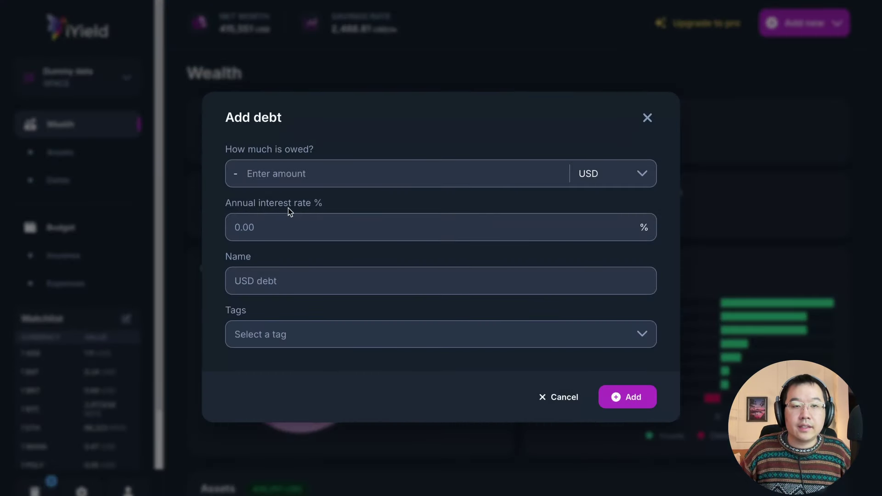
left_click(643, 173)
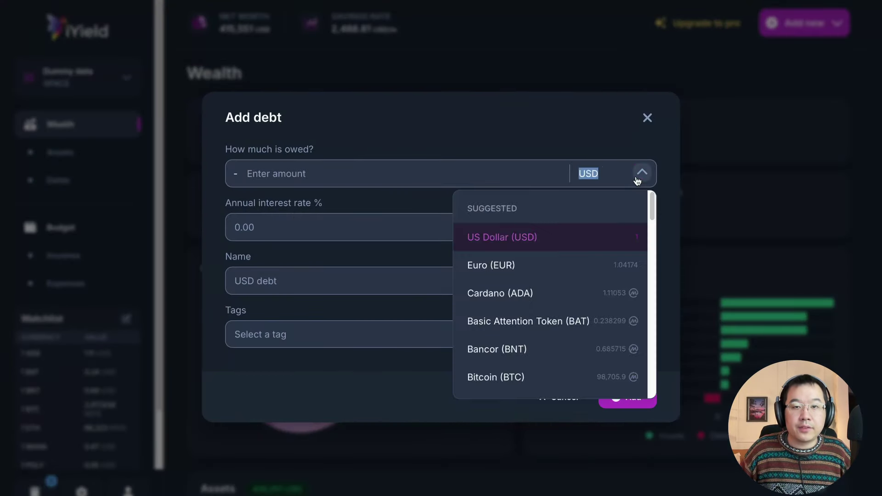
left_click(574, 138)
left_click(354, 289)
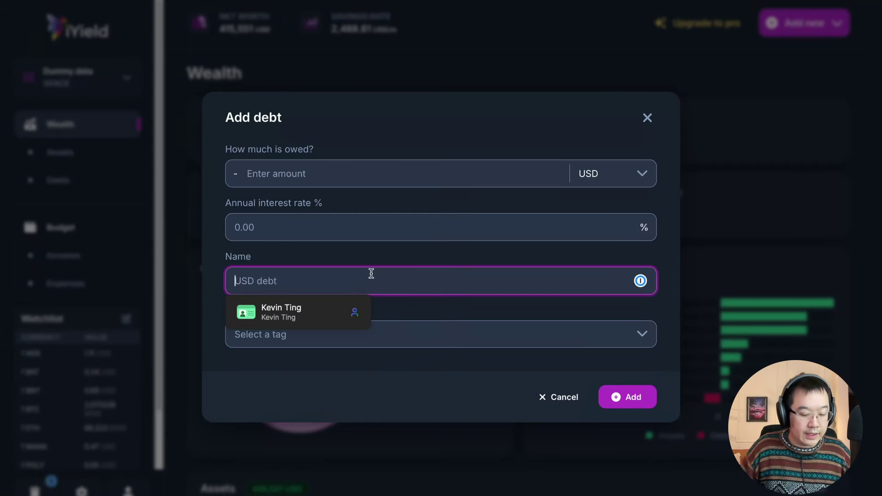
type("Car payment")
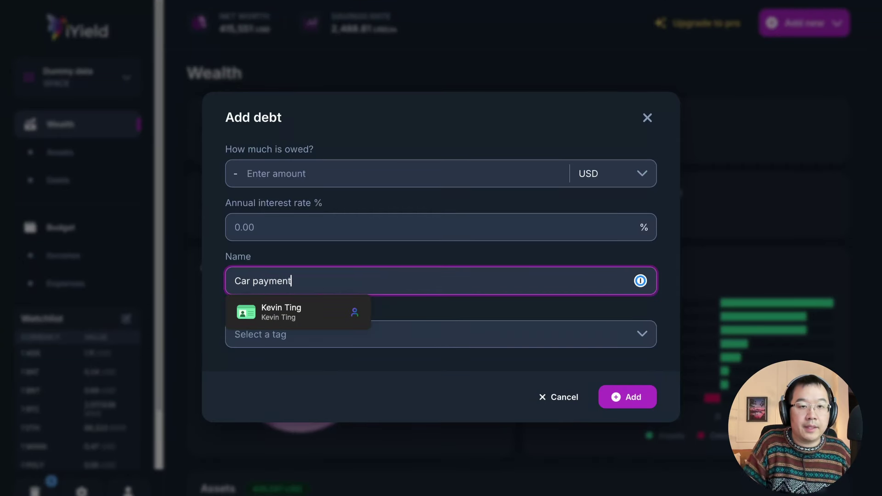
type(" loan")
Step: Enter 5% interest, 10000 owed and the Fiat tag, then discard the debt unsaved
left_click(346, 224)
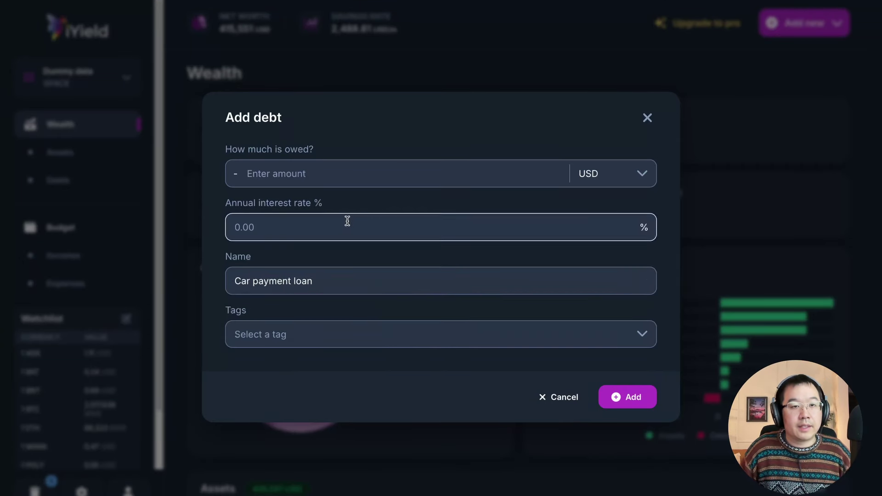
type("5")
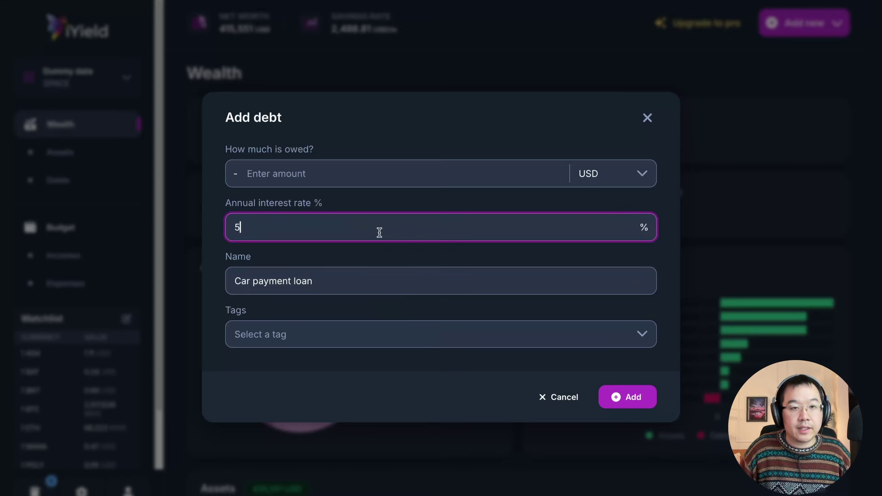
left_click(457, 178)
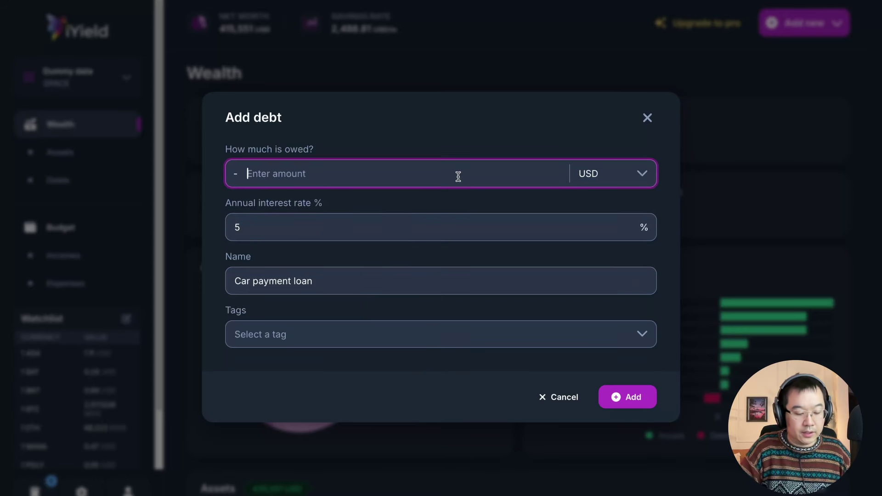
type("100000")
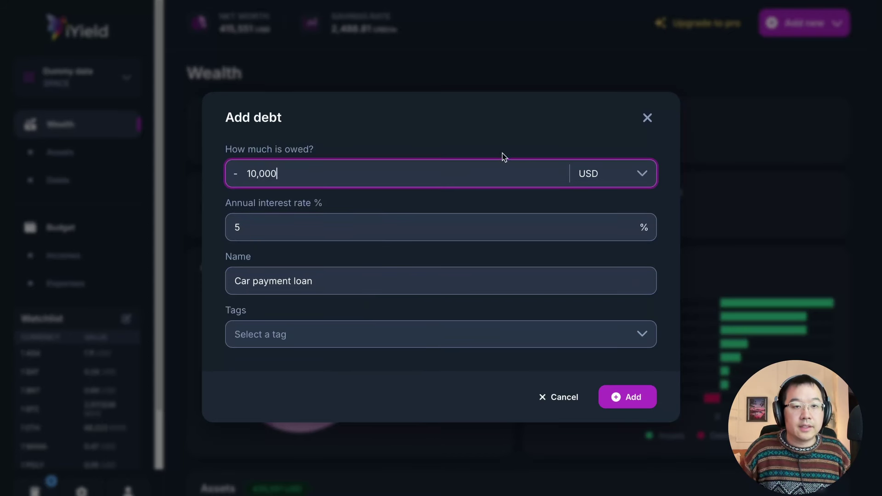
left_click(541, 334)
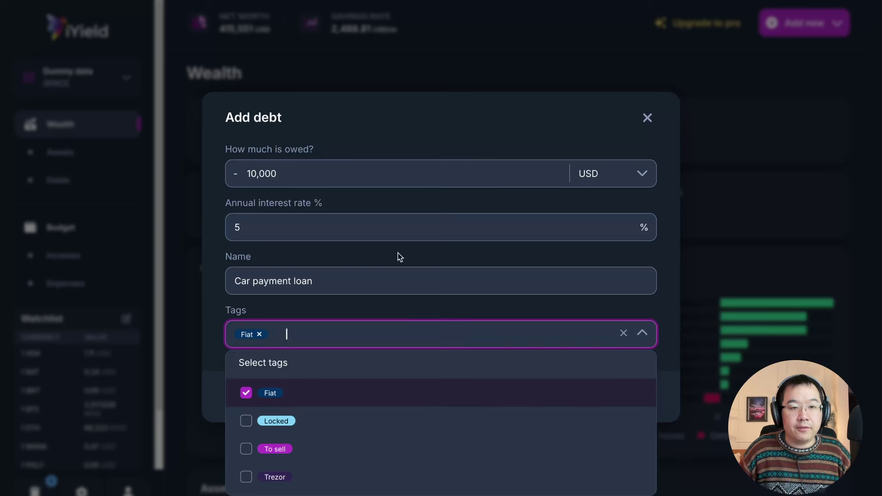
left_click(202, 310)
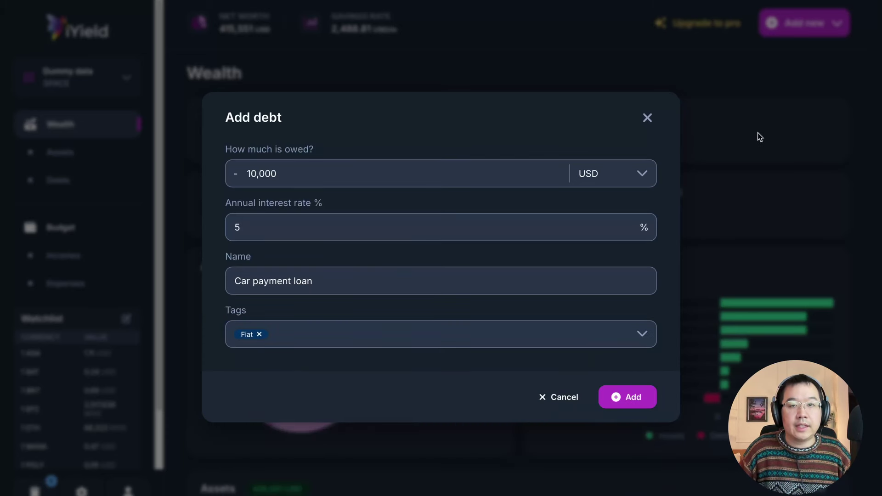
left_click(647, 116)
Step: Preview a manual income form, leaving frequency at Monthly, and close it unsaved
left_click(804, 23)
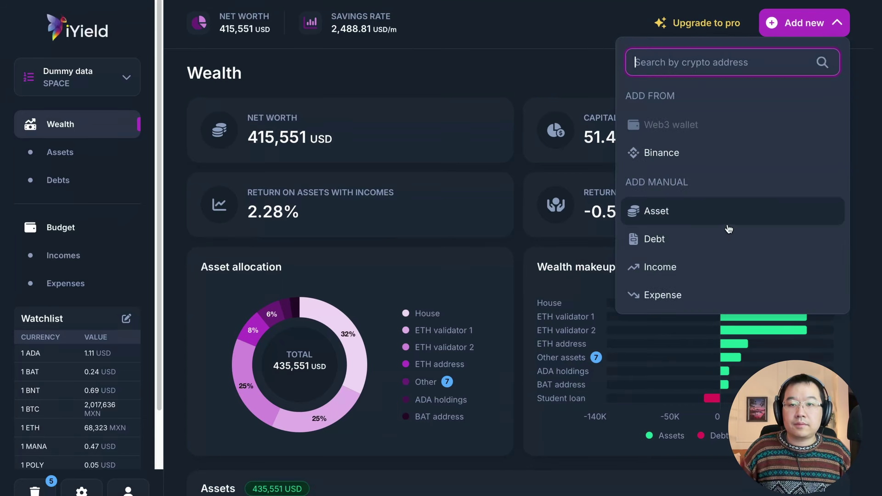
left_click(701, 271)
left_click(391, 251)
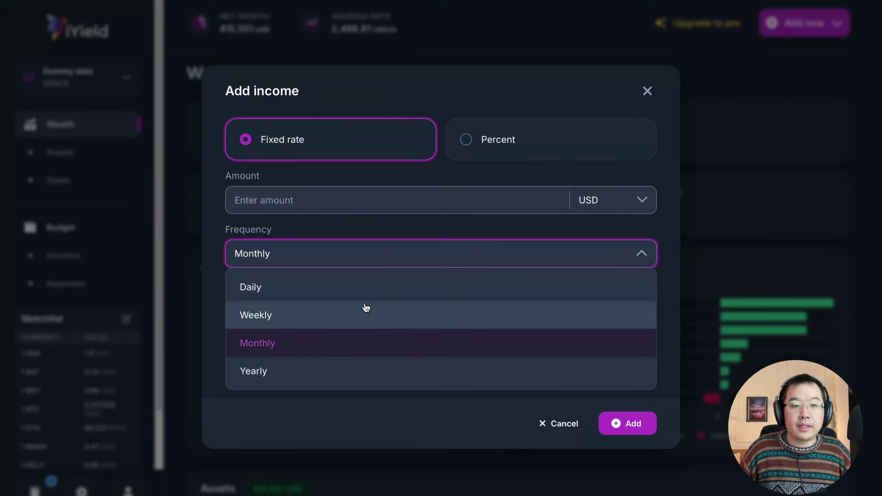
left_click(562, 98)
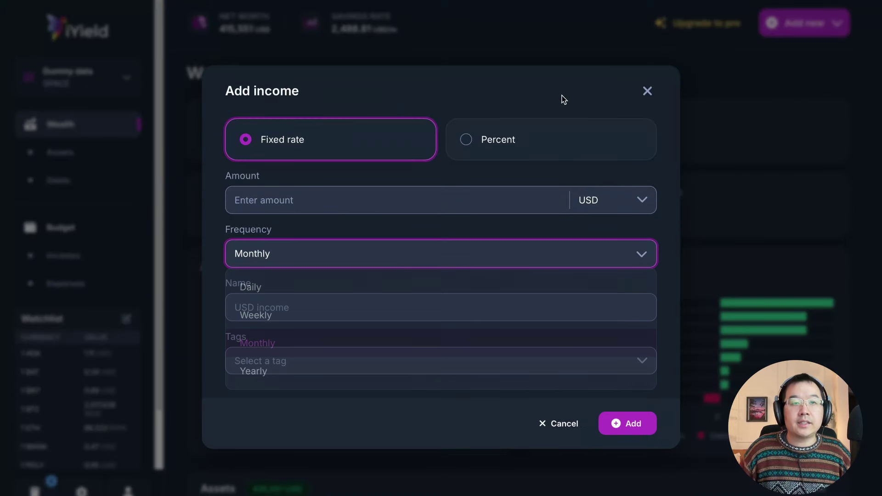
left_click(647, 91)
Step: Preview a blank manual expense form, close it unsaved, and bring back the add-new options
left_click(804, 23)
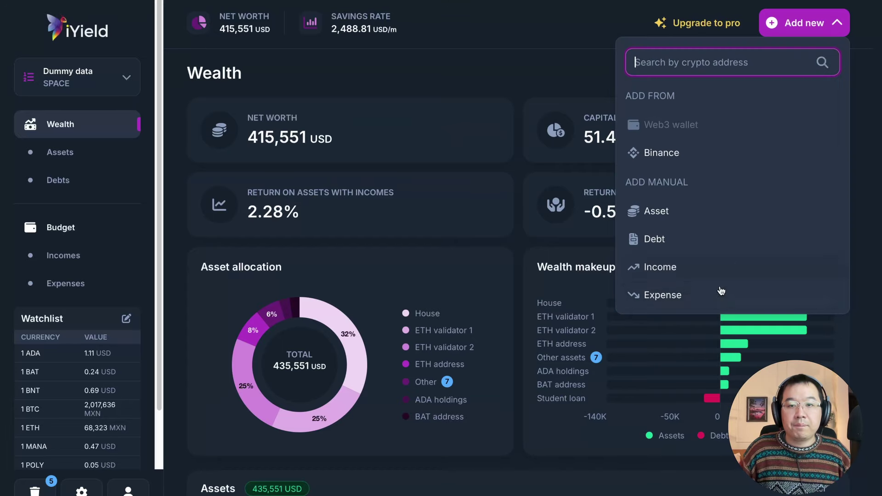
left_click(702, 298)
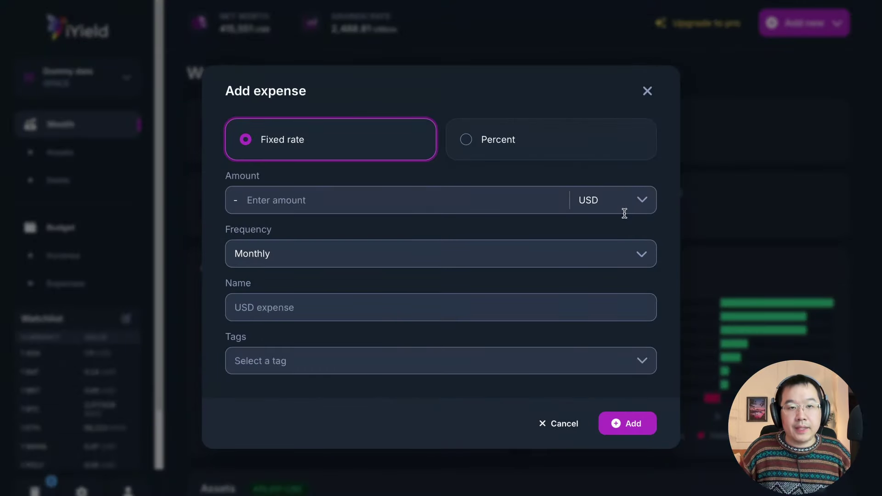
left_click(647, 91)
left_click(781, 32)
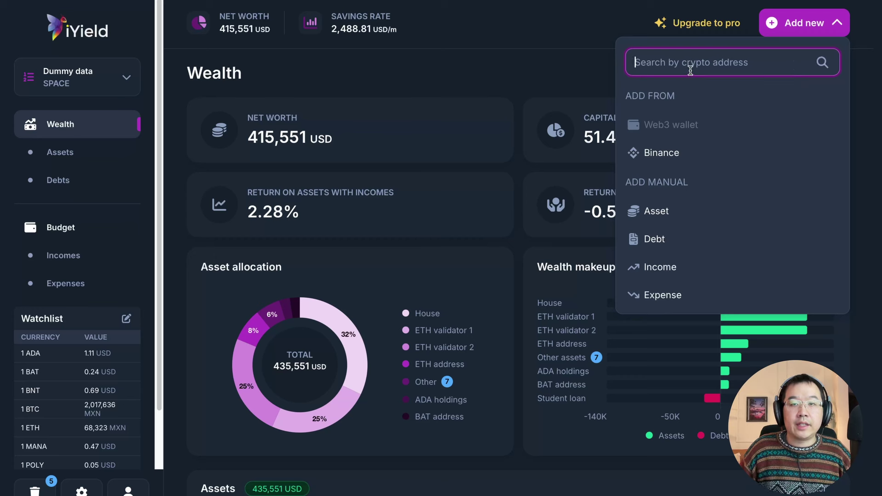
Step: Switch to the empty Experimental space and look at its add-new options
key("Escape")
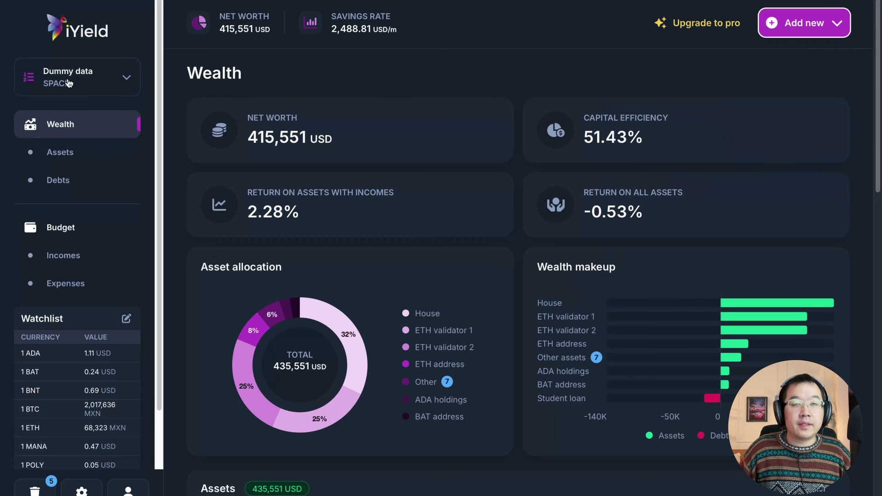
left_click(102, 75)
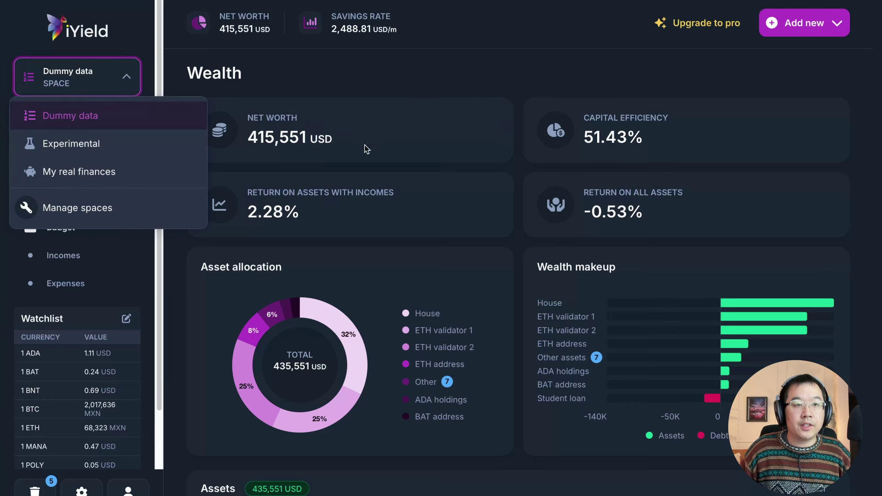
left_click(111, 151)
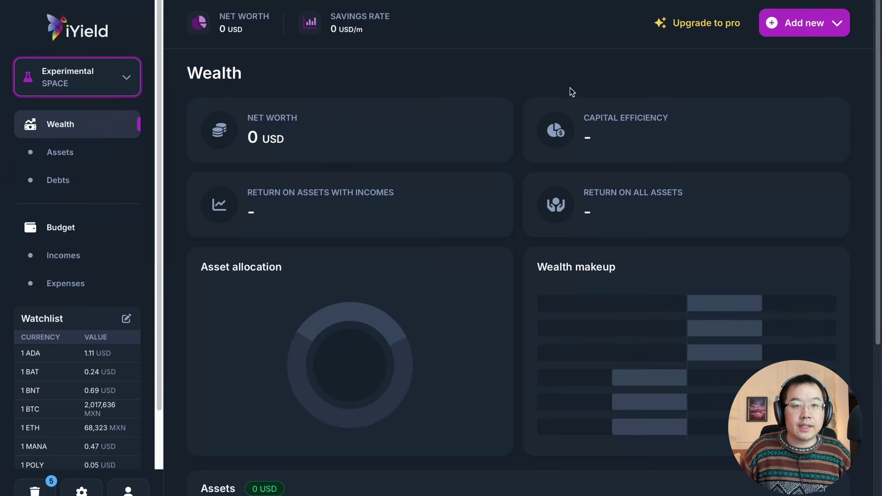
left_click(802, 23)
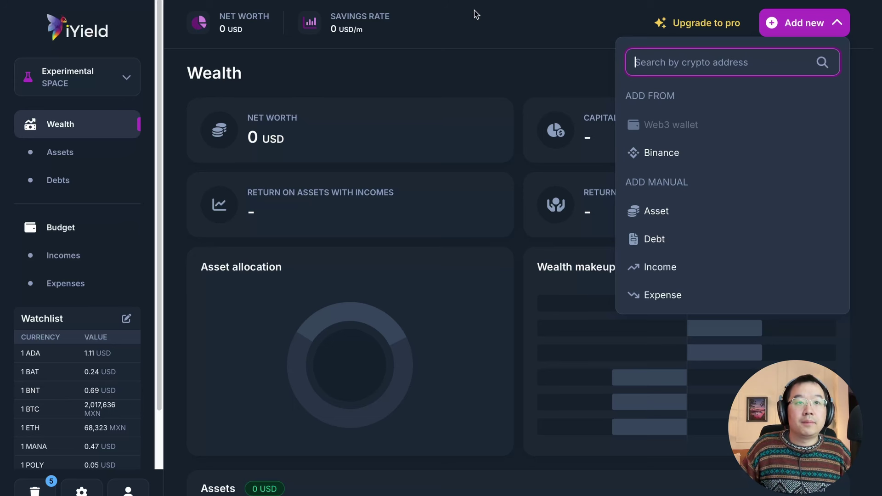
left_click(478, 74)
Step: Return to the Dummy data space and scroll down to its Assets list
left_click(94, 92)
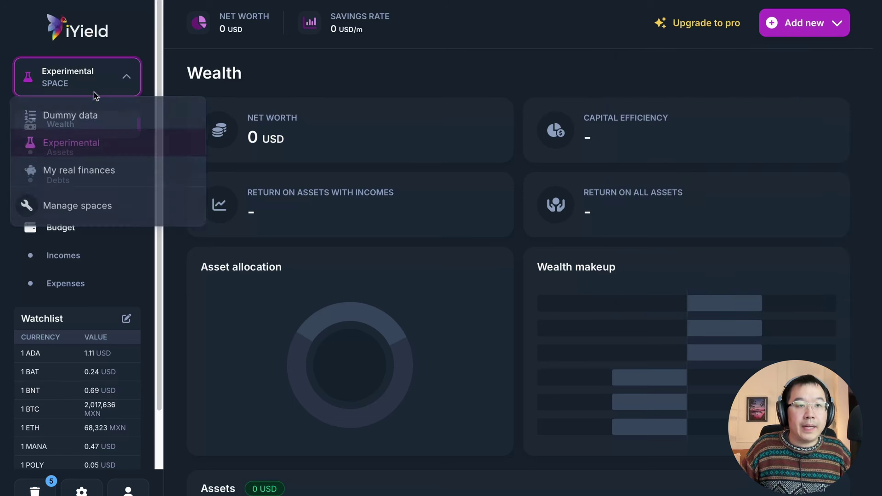
left_click(88, 116)
scroll(177, 157, "down", 10)
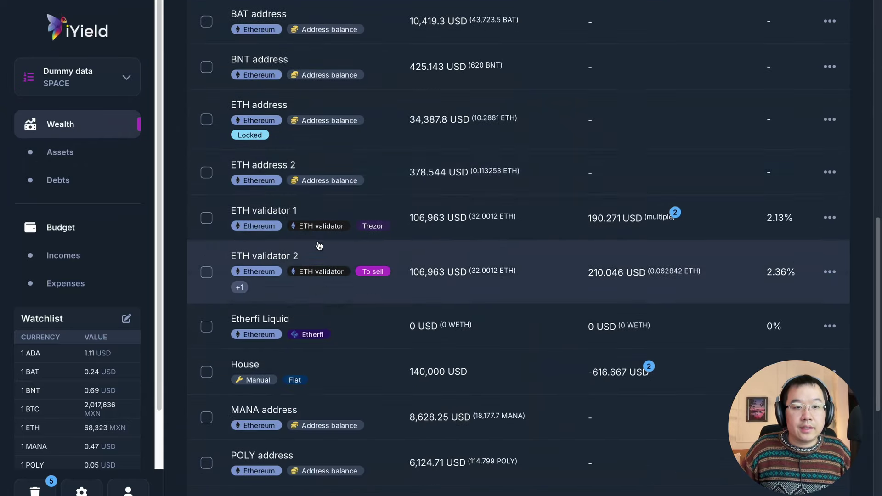
scroll(319, 246, "down", 3)
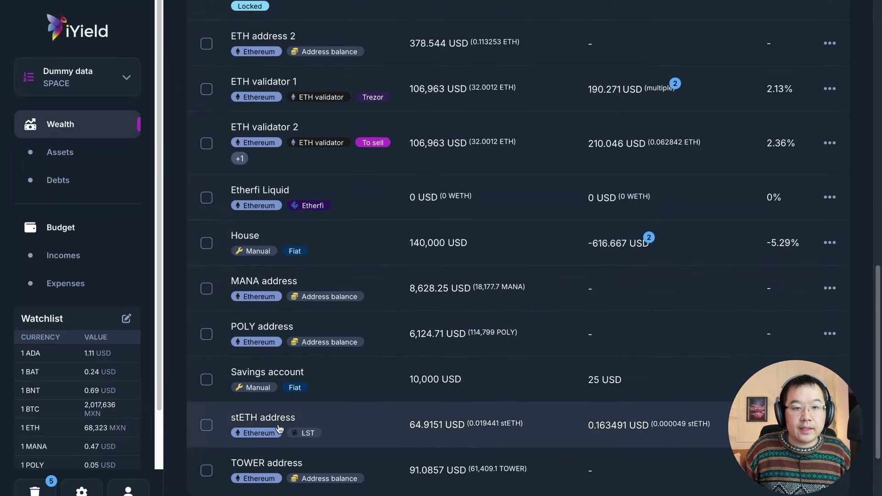
left_click(279, 429)
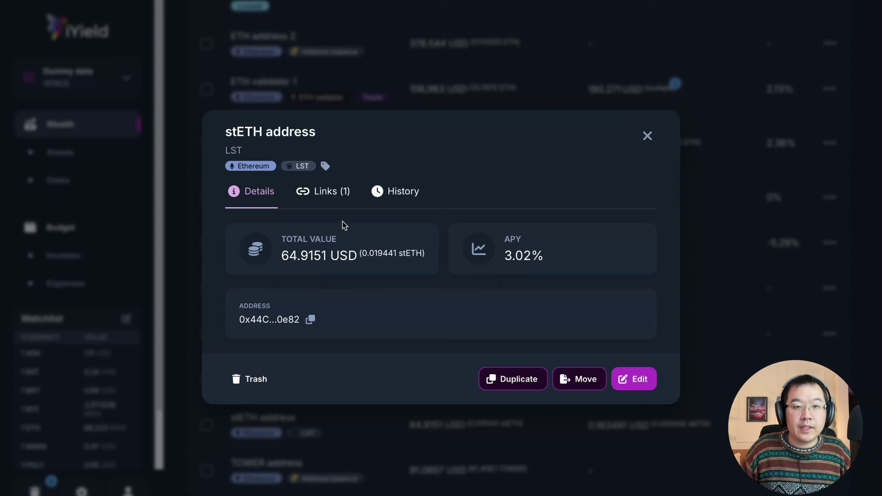
left_click(398, 191)
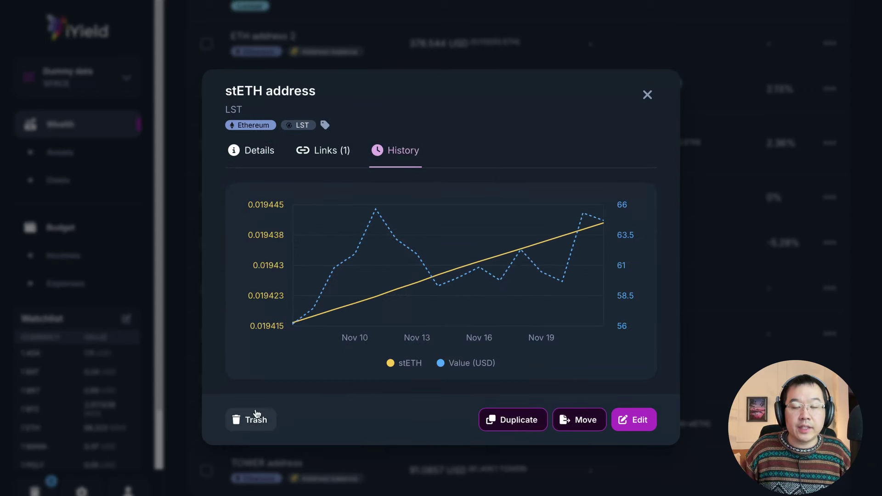
mouse_move(321, 315)
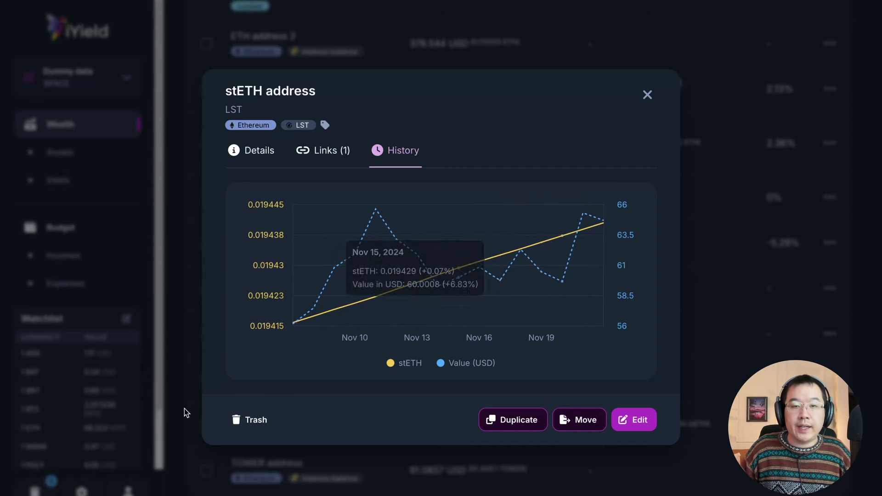
mouse_move(604, 247)
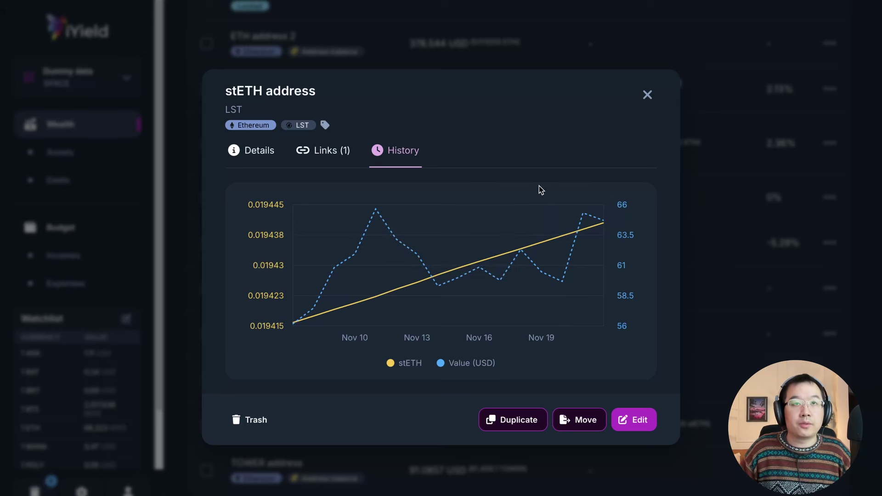
left_click(647, 94)
scroll(286, 217, "up", 10)
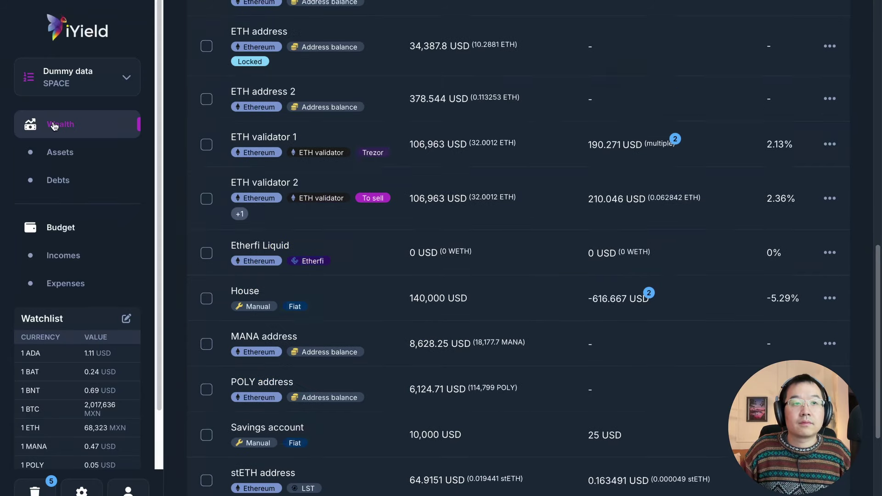
scroll(286, 213, "up", 5)
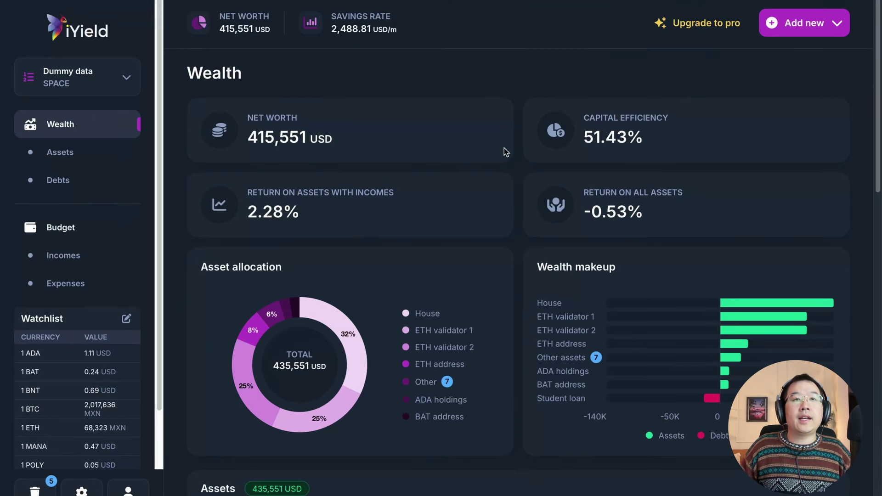